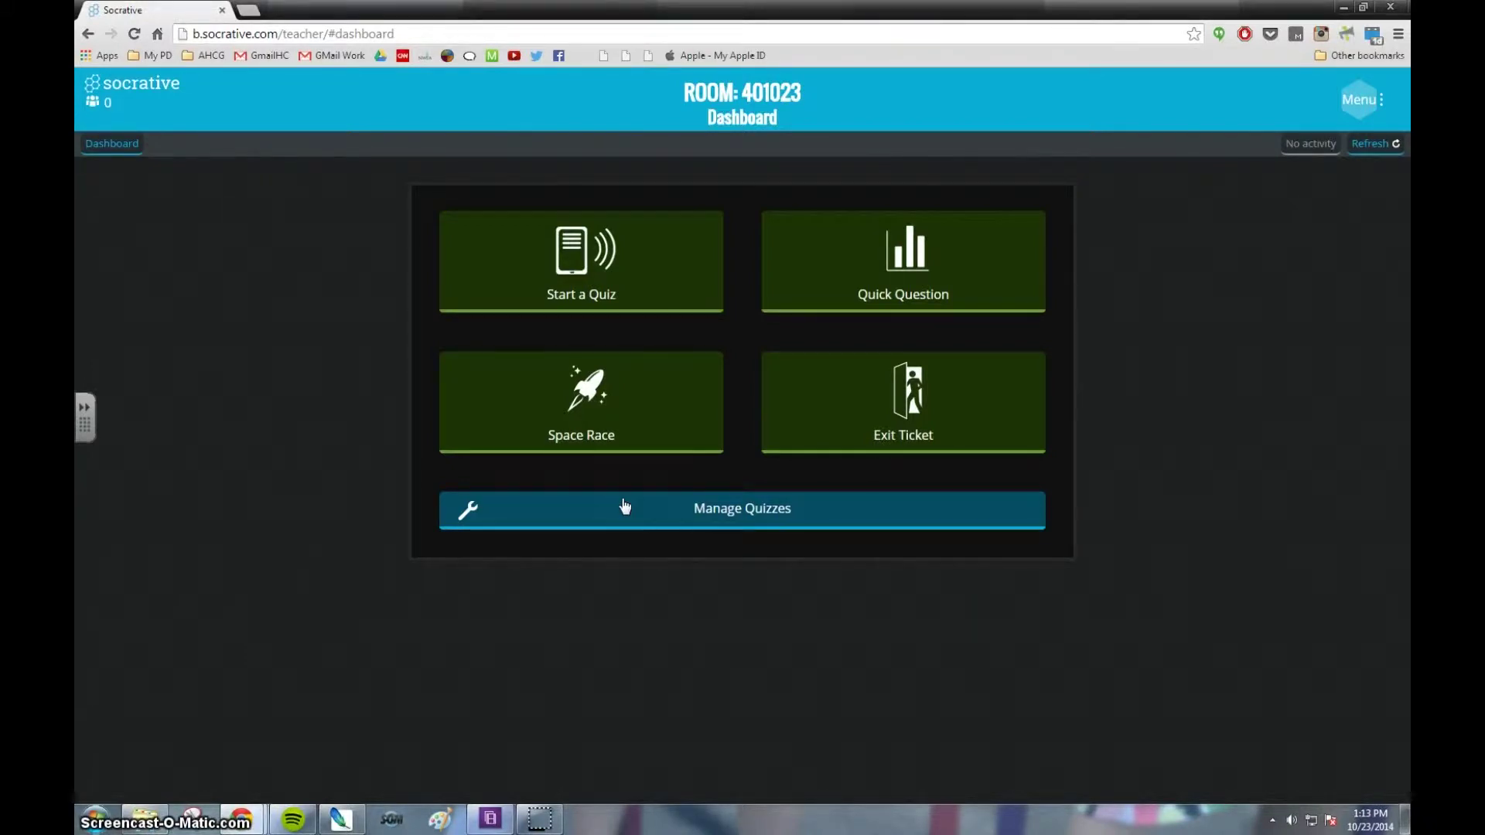
Open Start a Quiz, return to the dashboard, then reopen the quiz list.
left_click(597, 272)
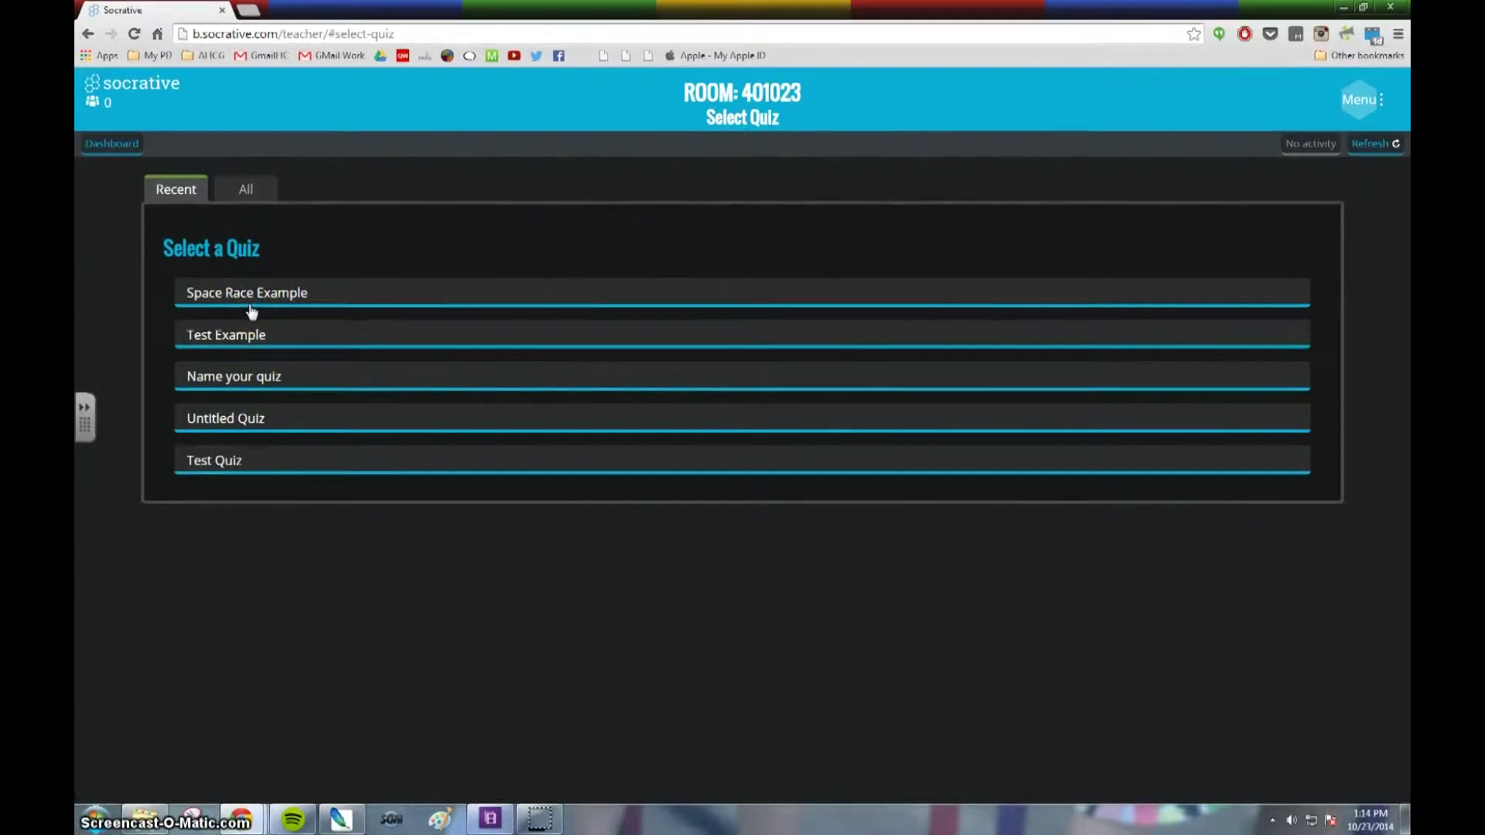
left_click(114, 144)
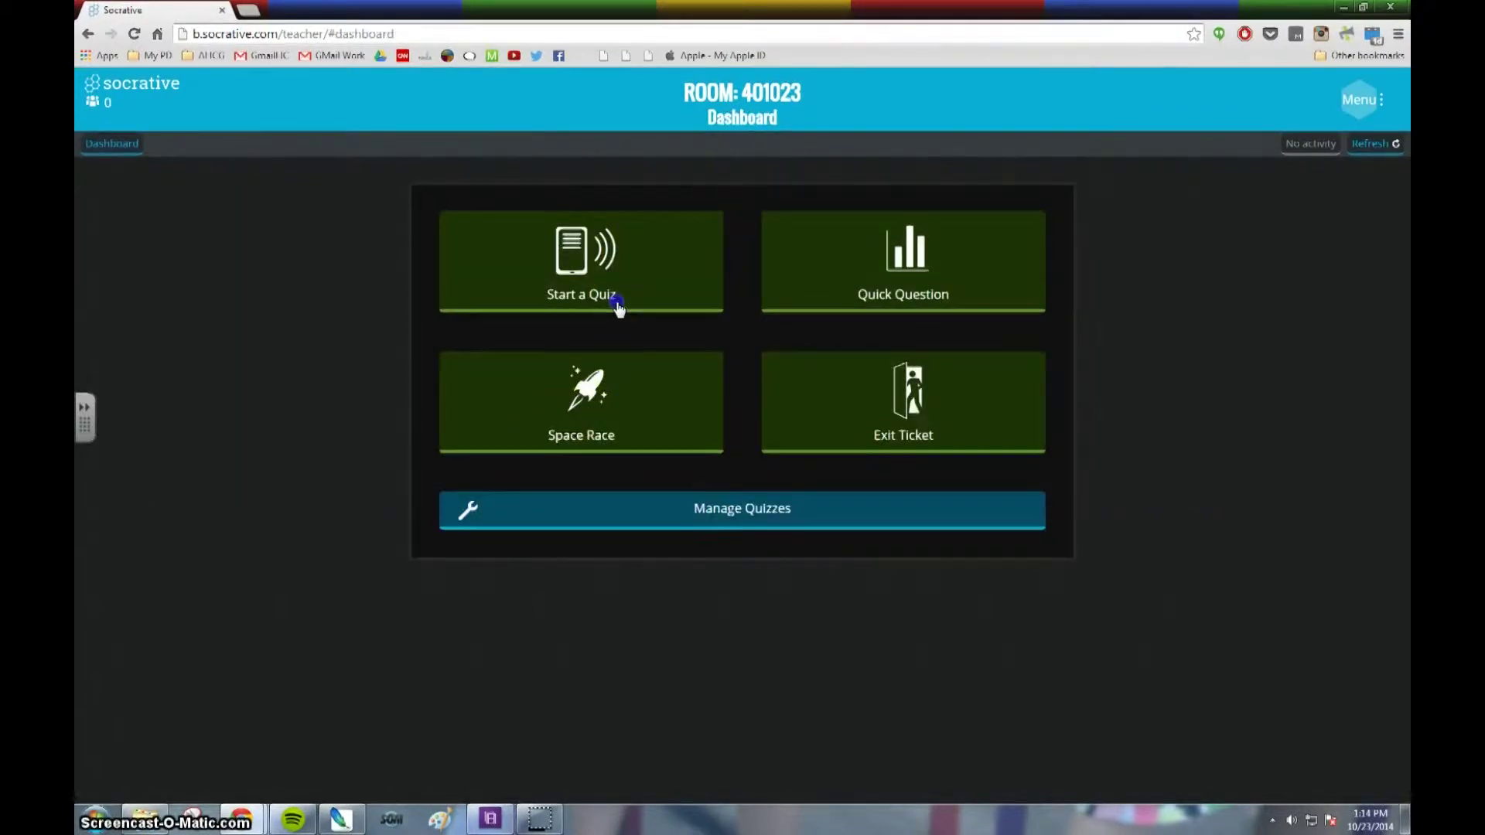
left_click(617, 304)
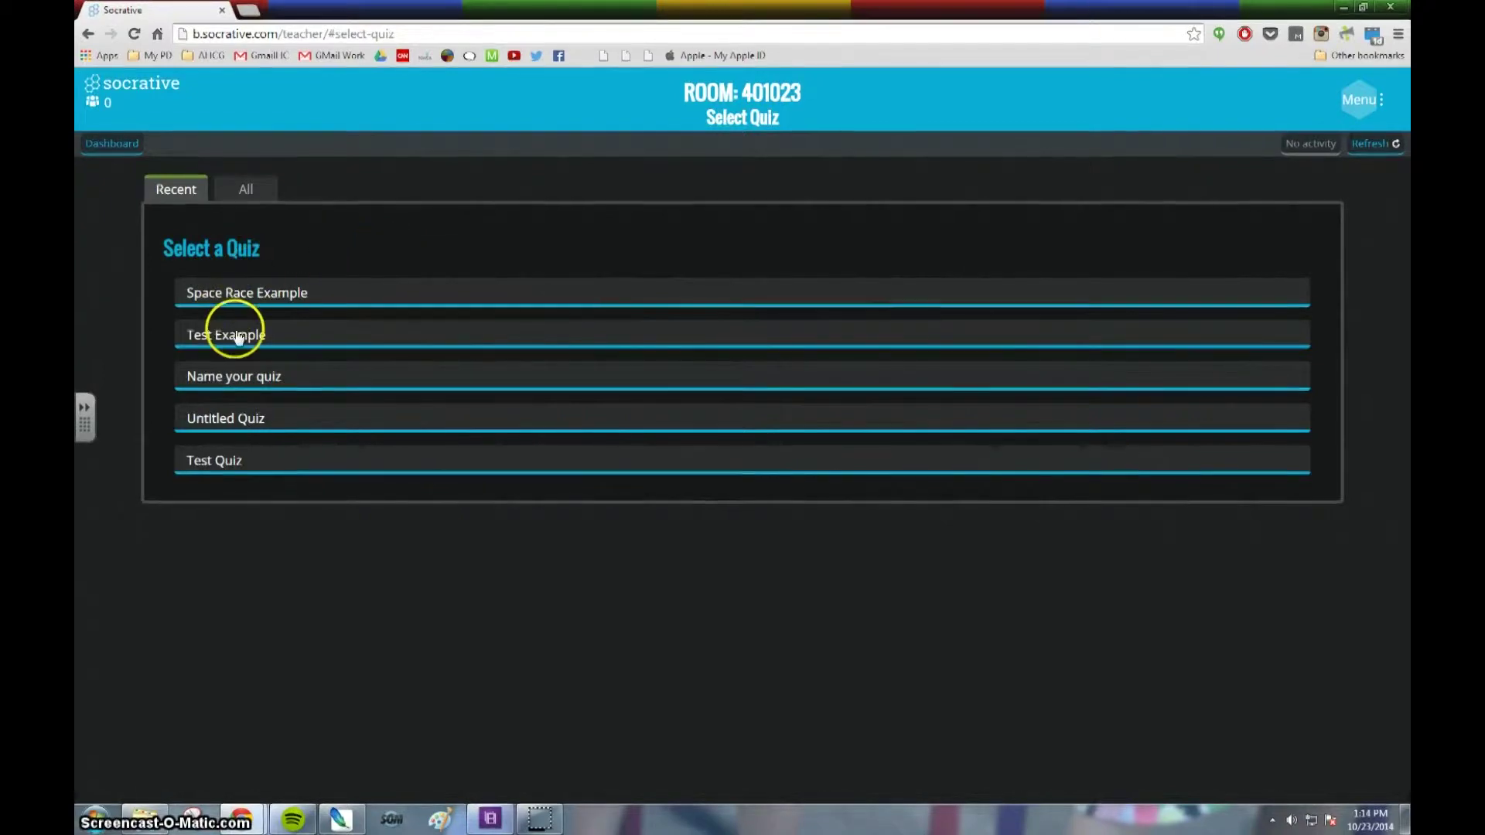
Launch Test Example in Student Paced - Immediate Feedback mode after trying the other pacing modes.
left_click(259, 340)
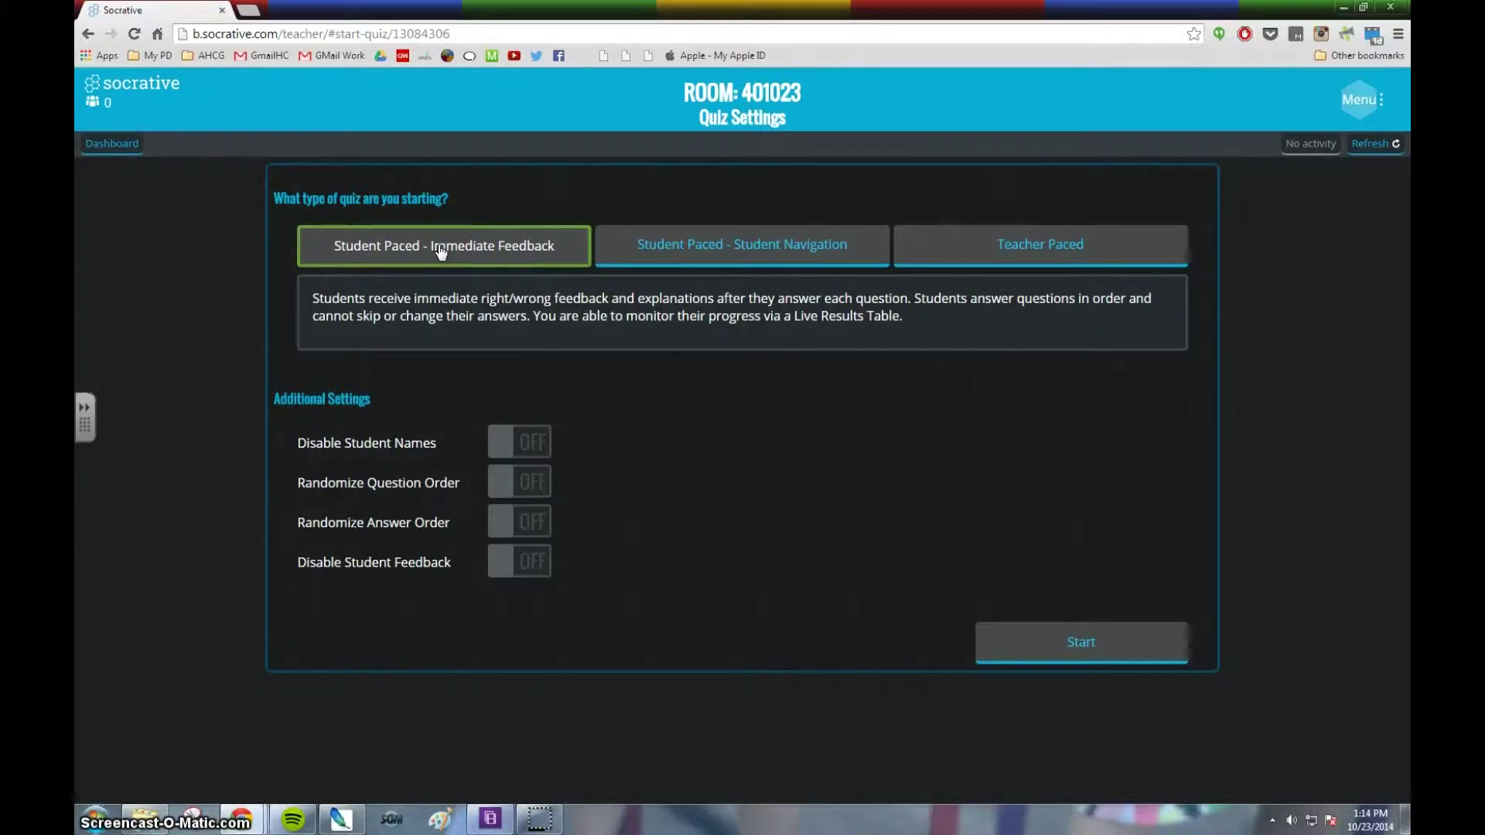
left_click(676, 254)
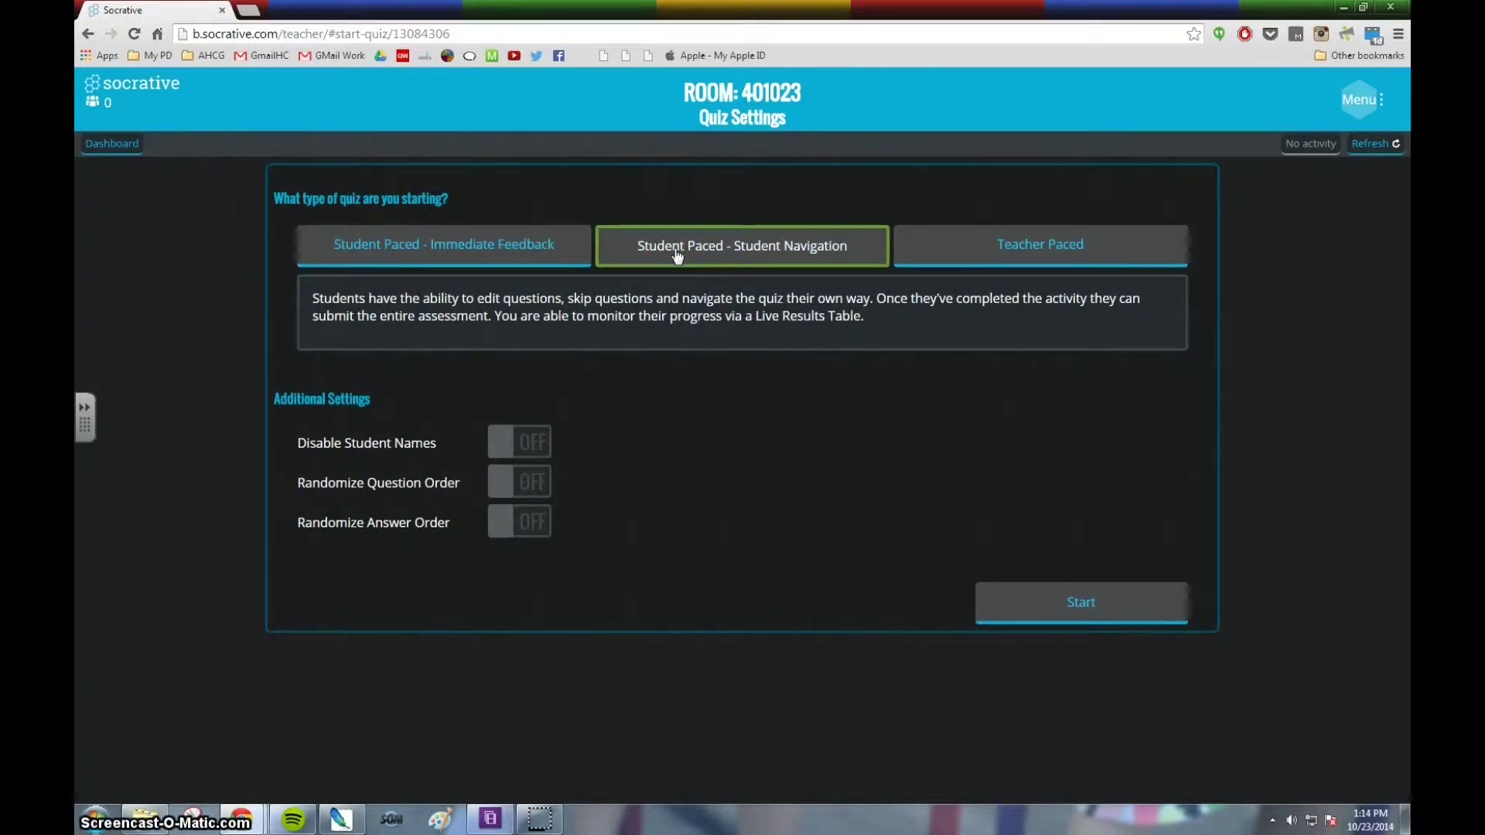
left_click(1036, 249)
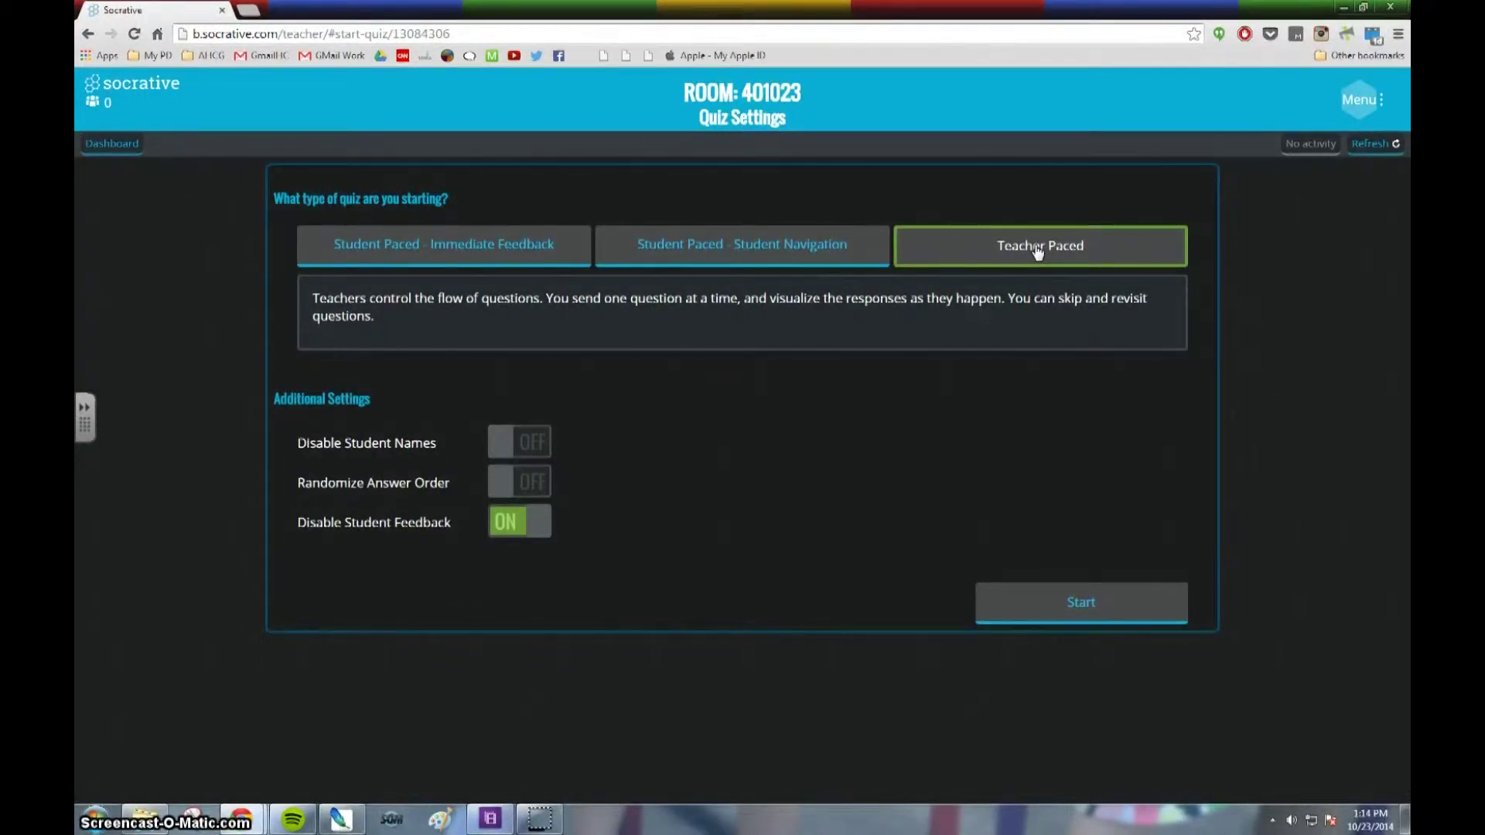
left_click(822, 253)
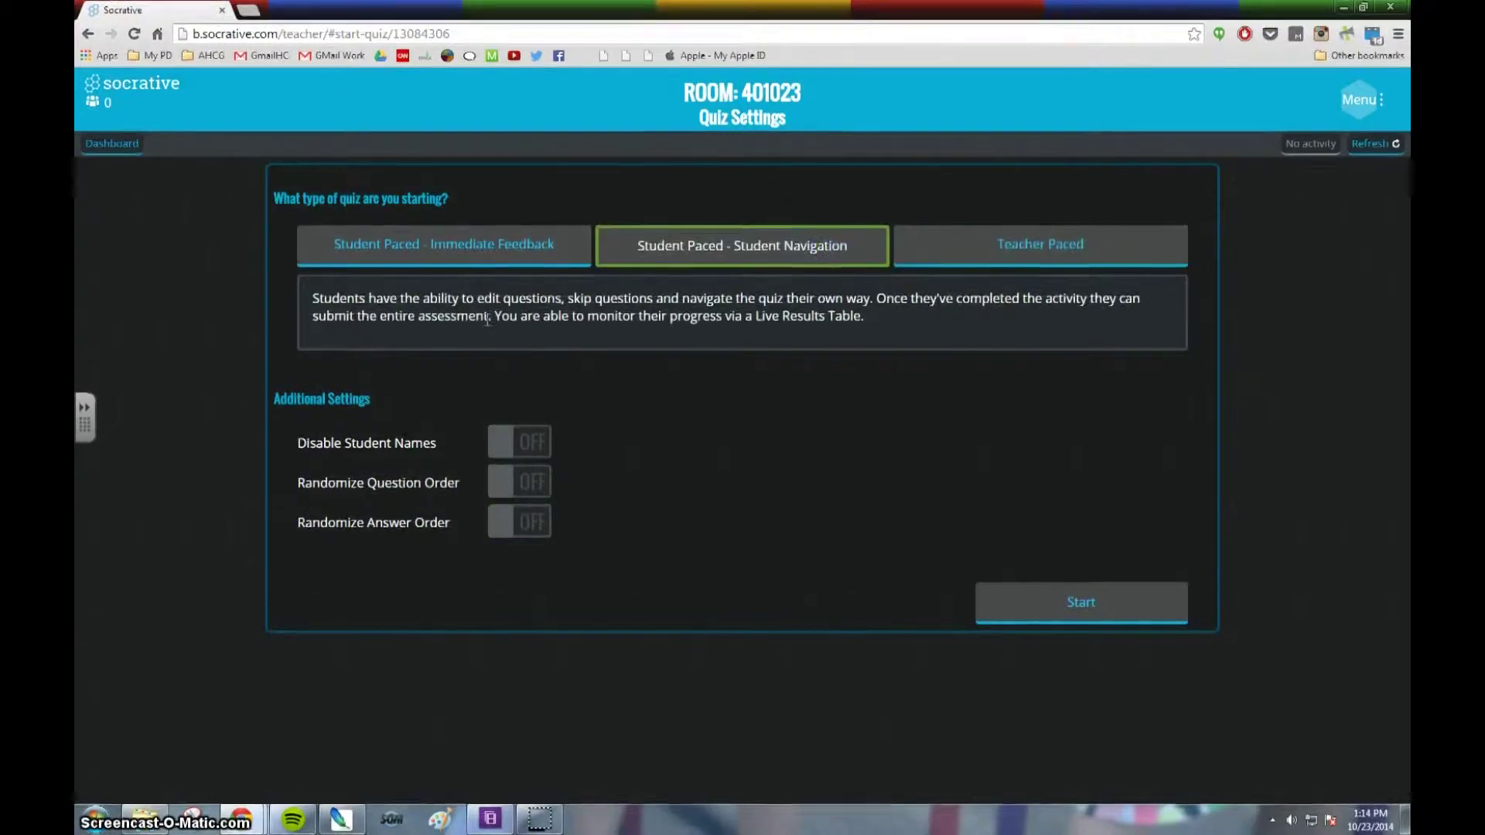
left_click(569, 247)
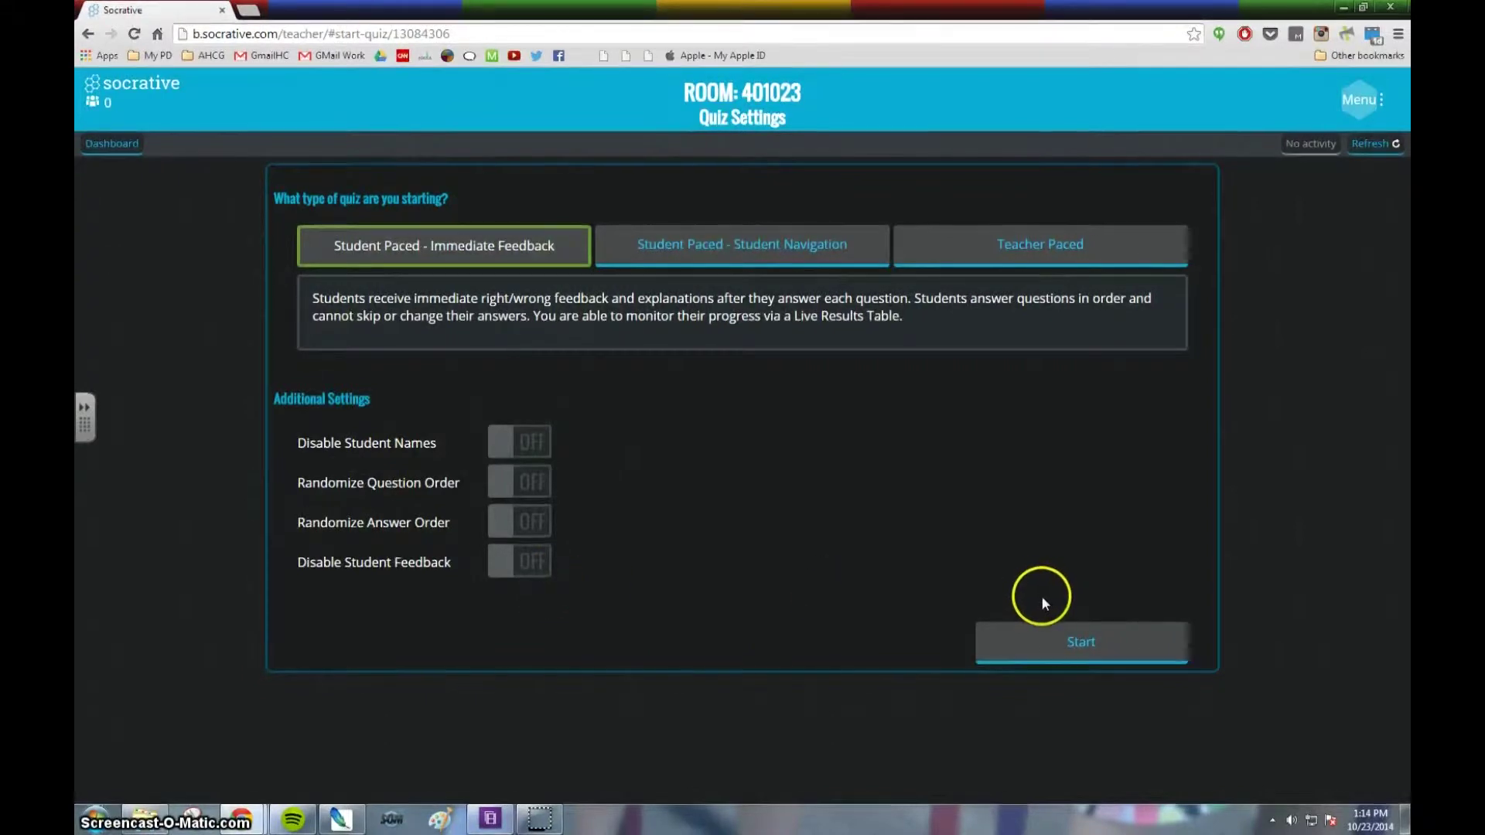
left_click(1080, 643)
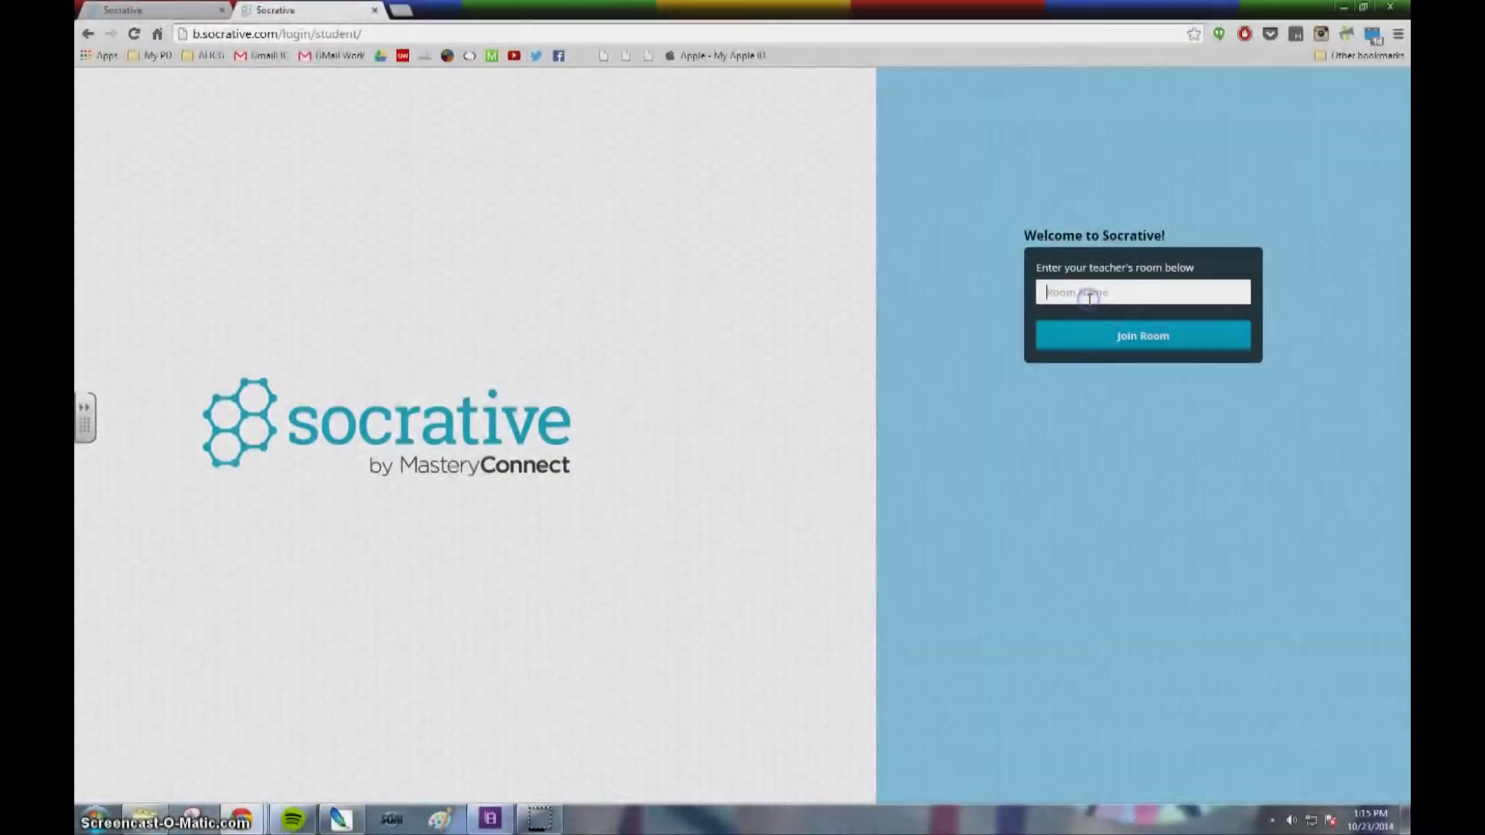
left_click(1089, 294)
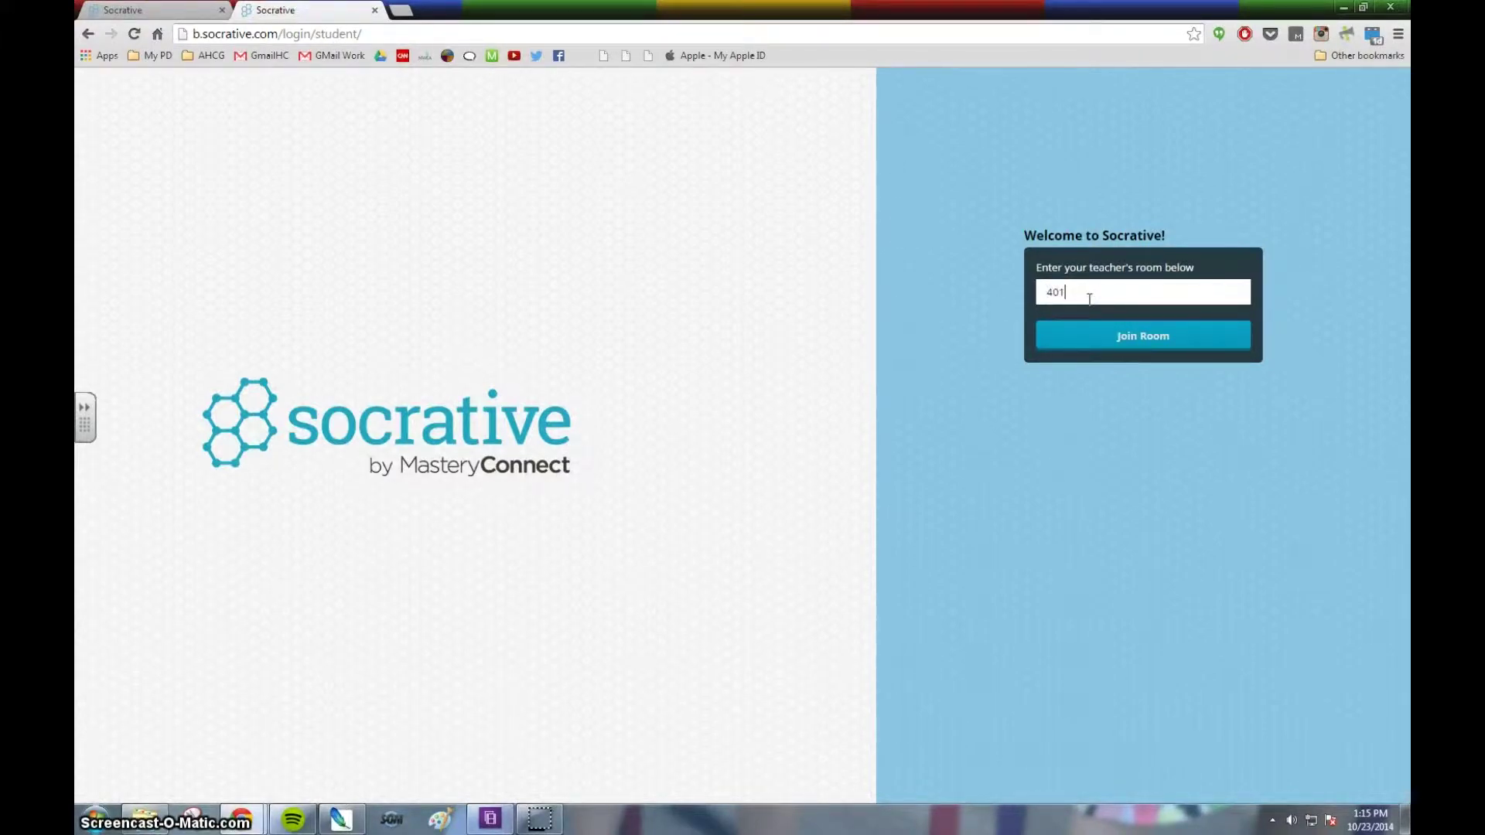
left_click(1120, 340)
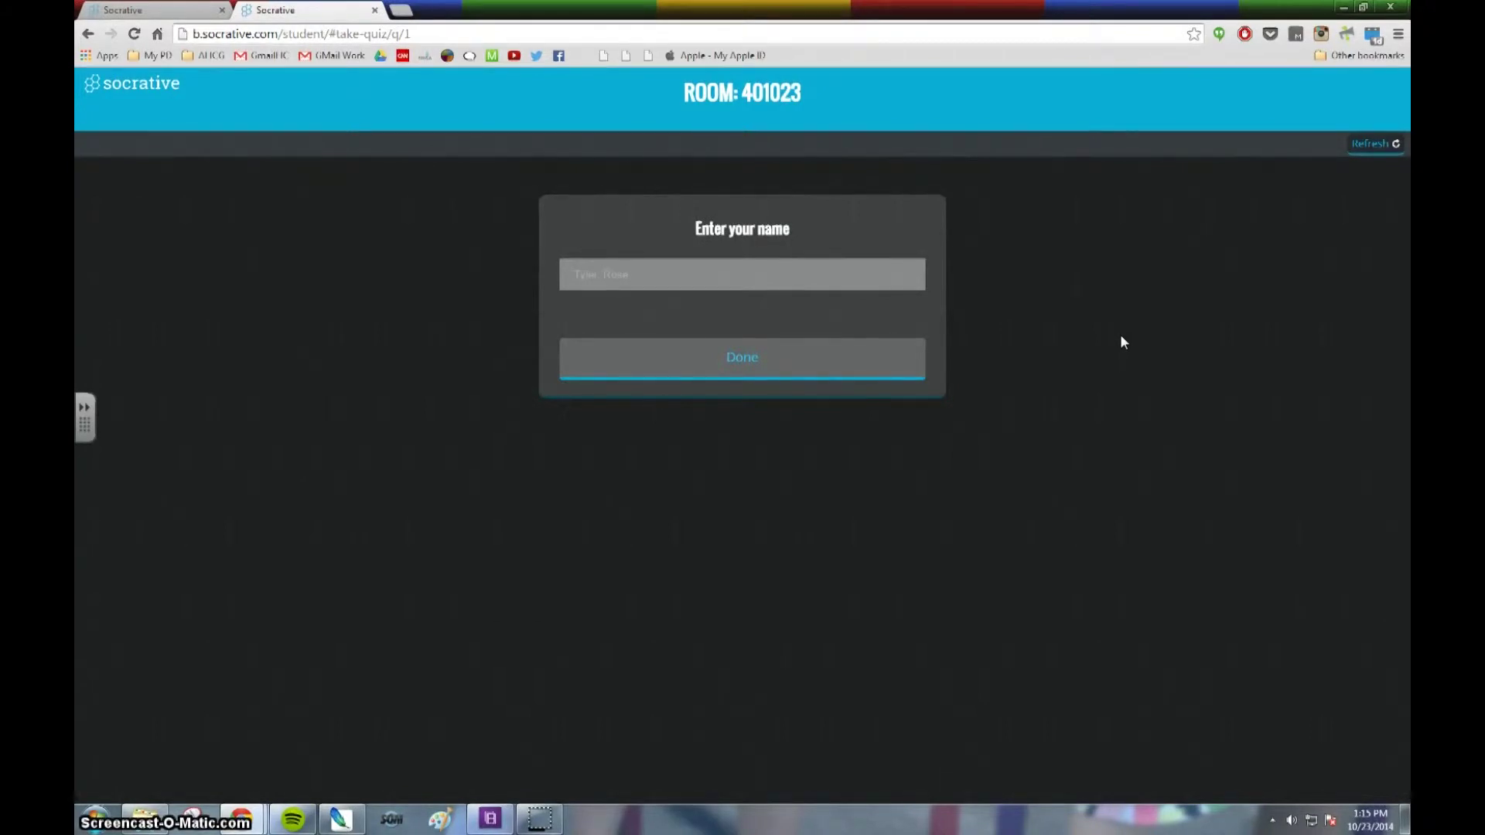
Enter the student's name and begin the quiz.
left_click(736, 263)
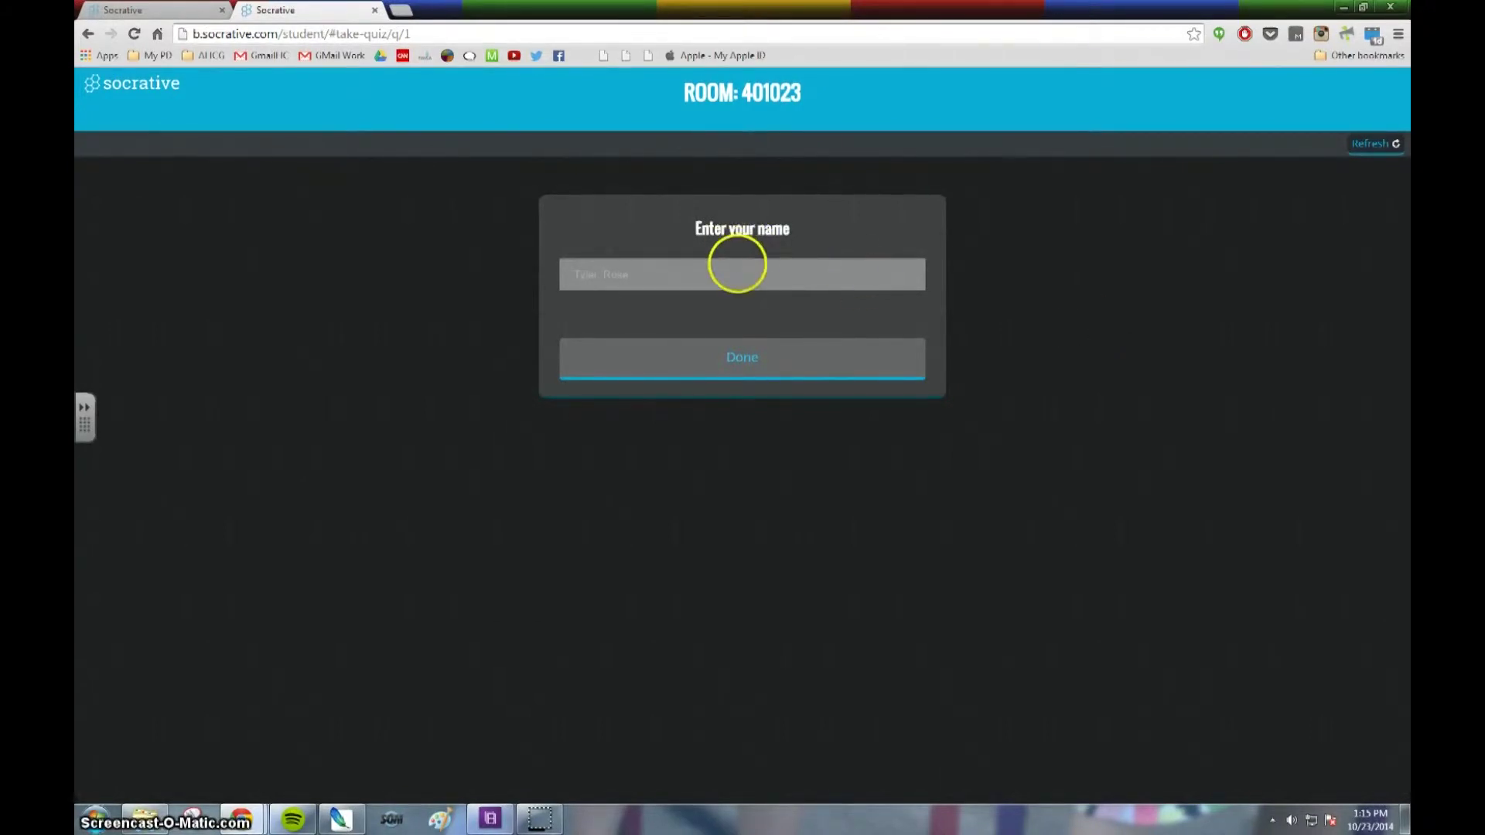
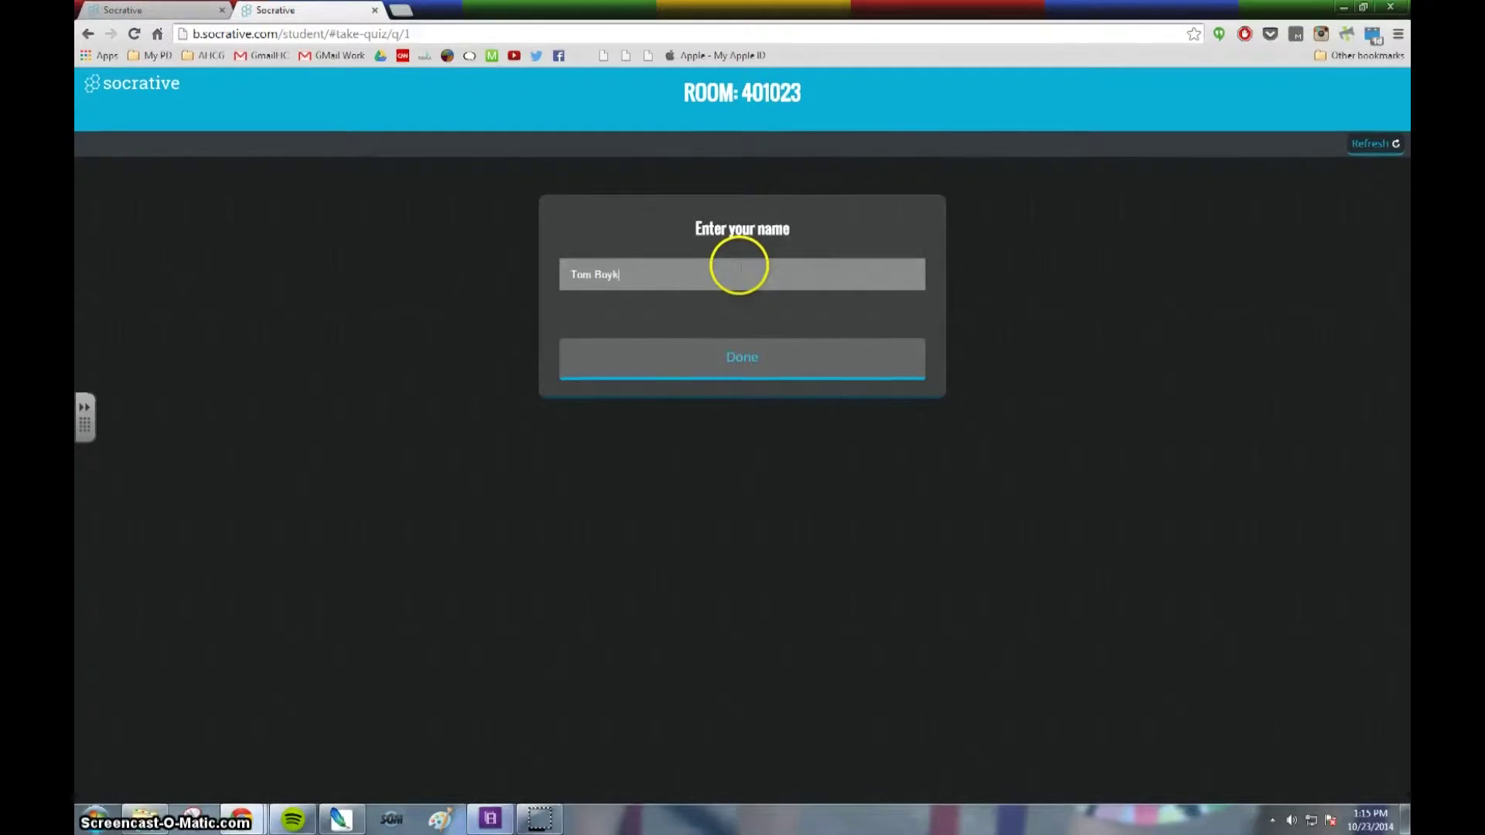
left_click(712, 349)
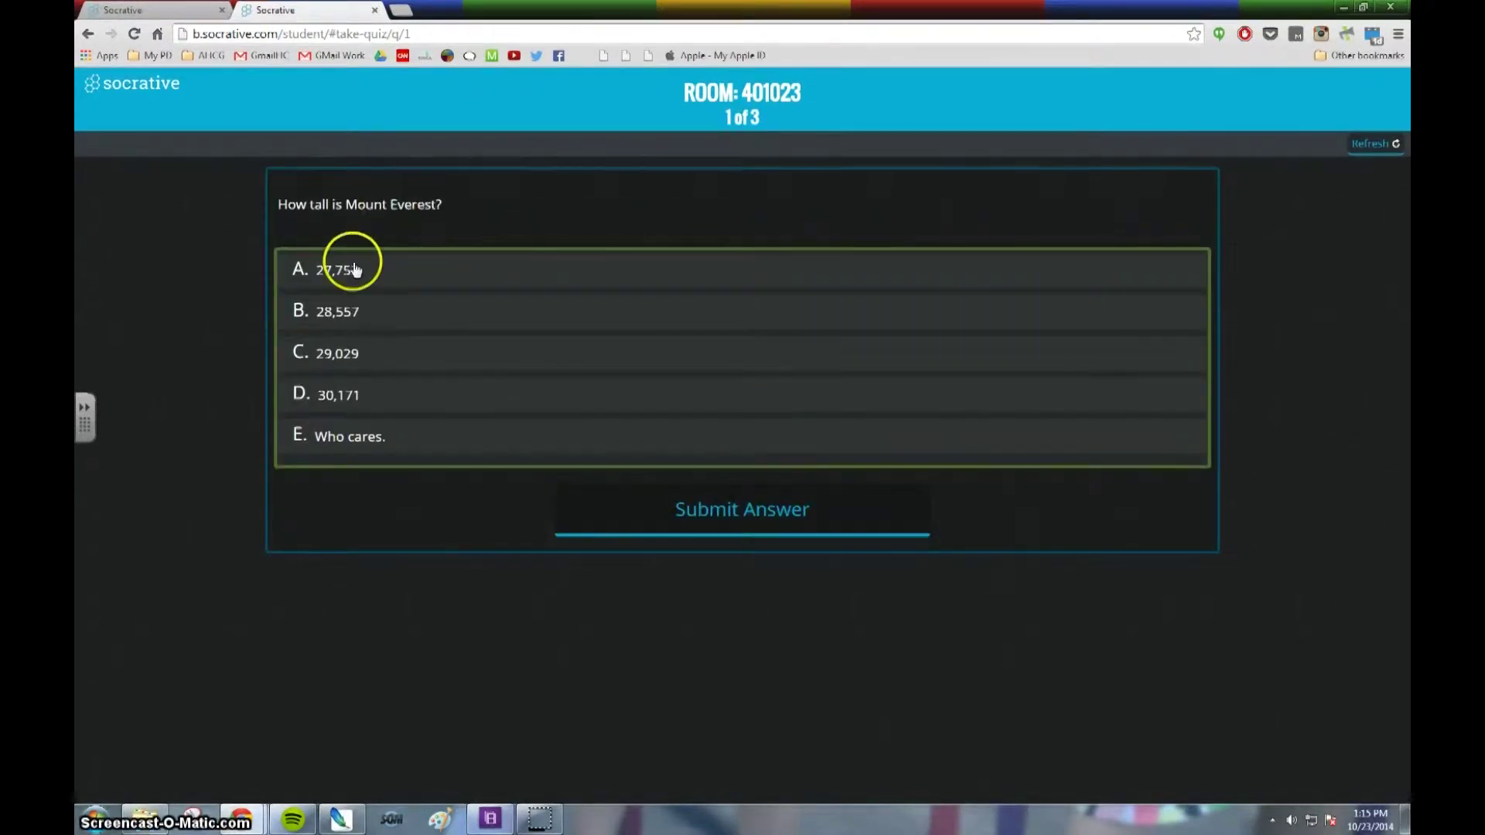
Answer question 1 with C (29,029) and question 2 with True.
left_click(369, 365)
left_click(731, 526)
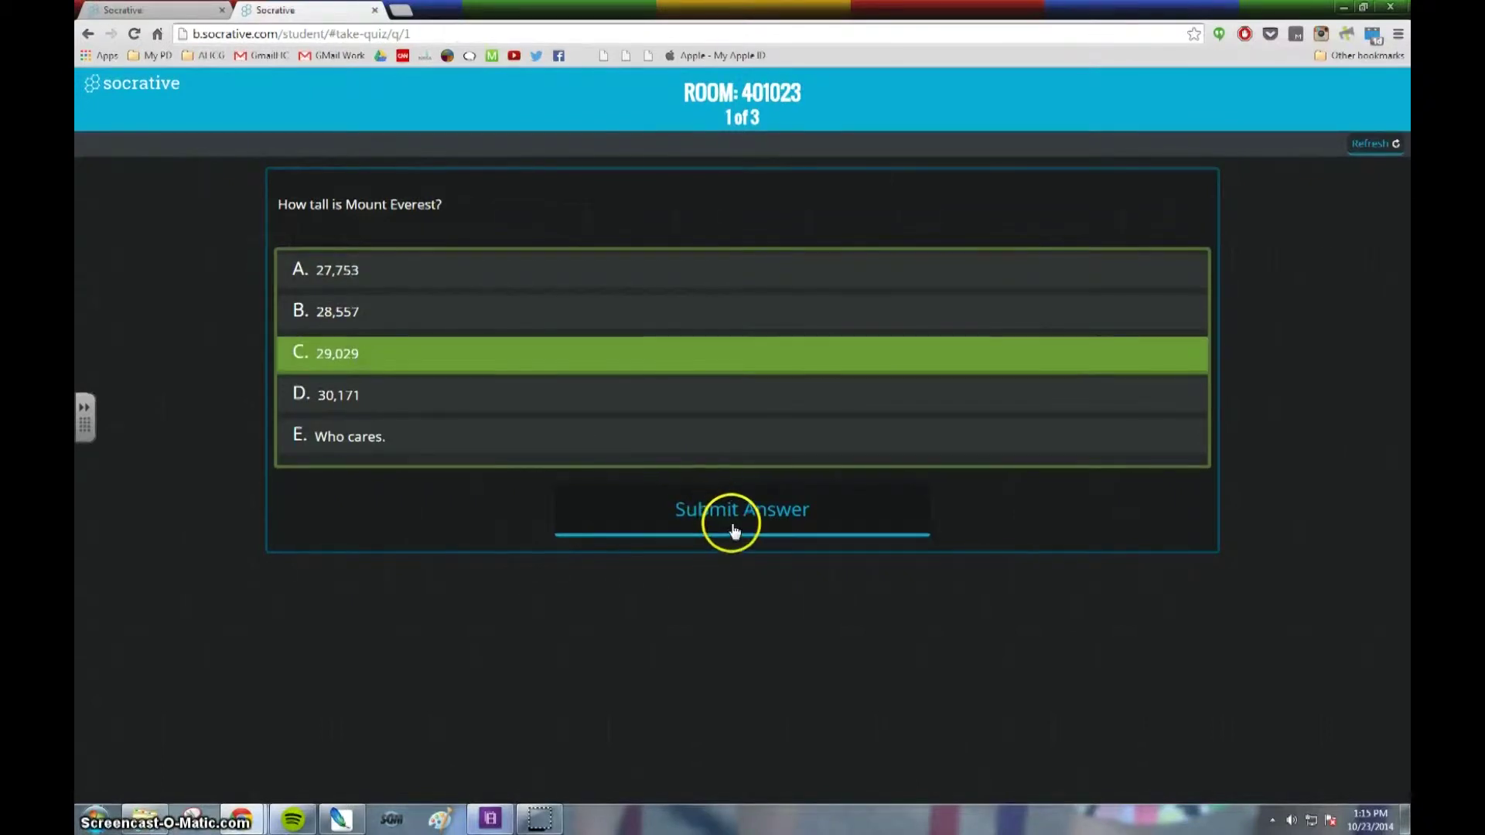
left_click(763, 487)
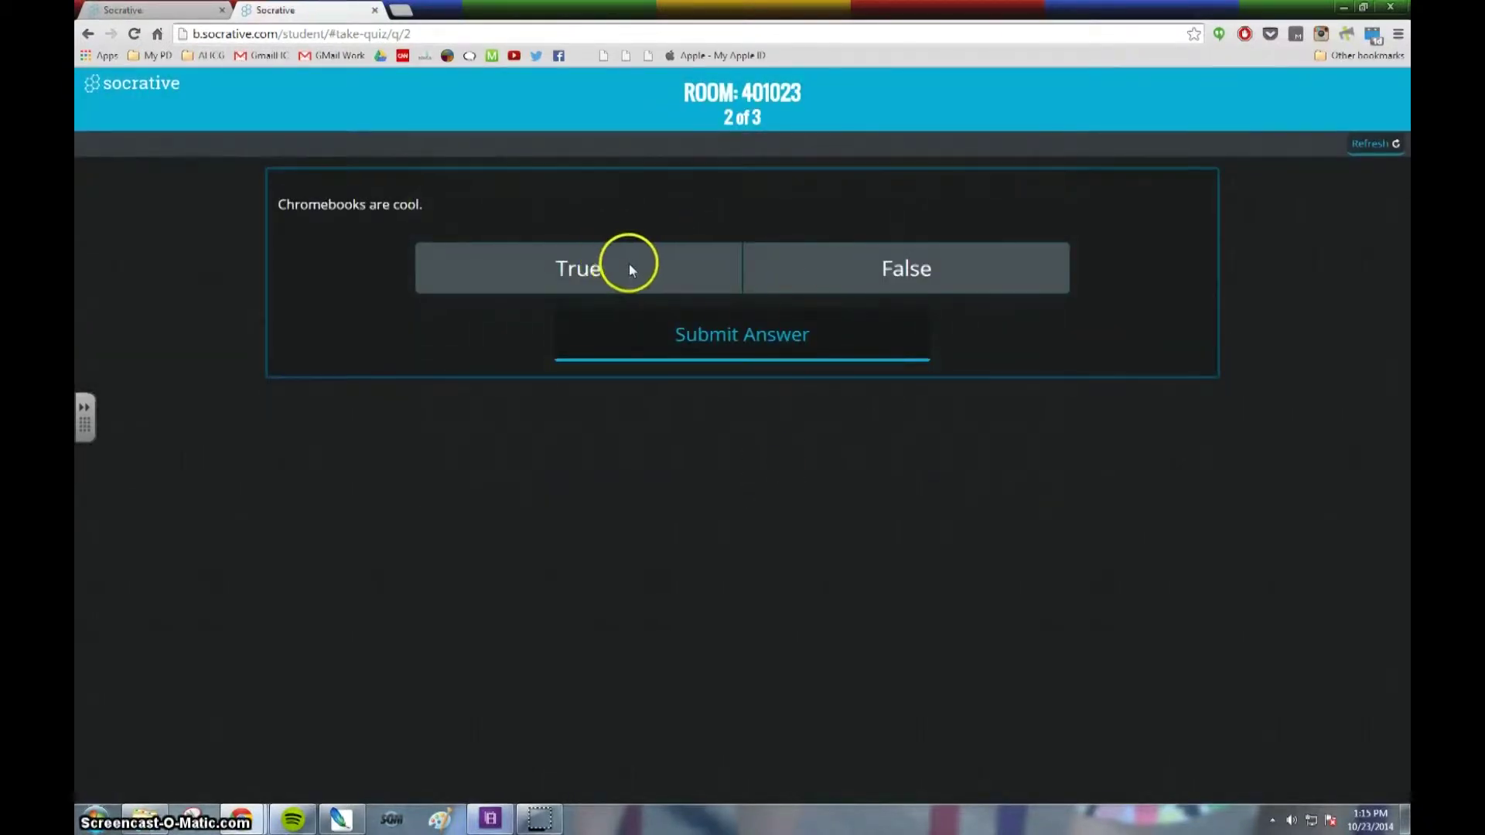
left_click(629, 267)
left_click(786, 342)
left_click(754, 487)
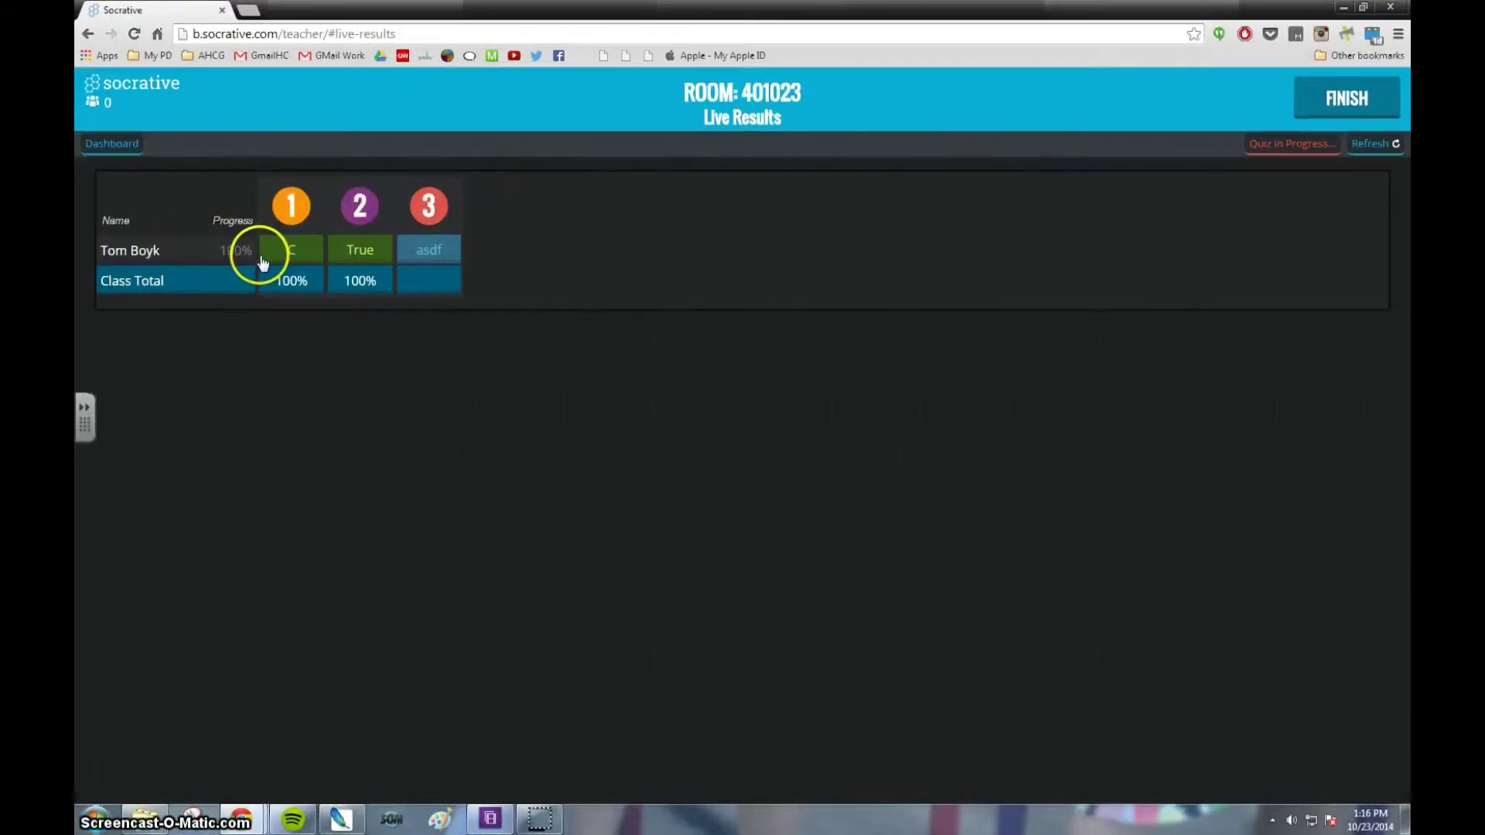
End the Test Example quiz with its report set to View Later.
left_click(1347, 101)
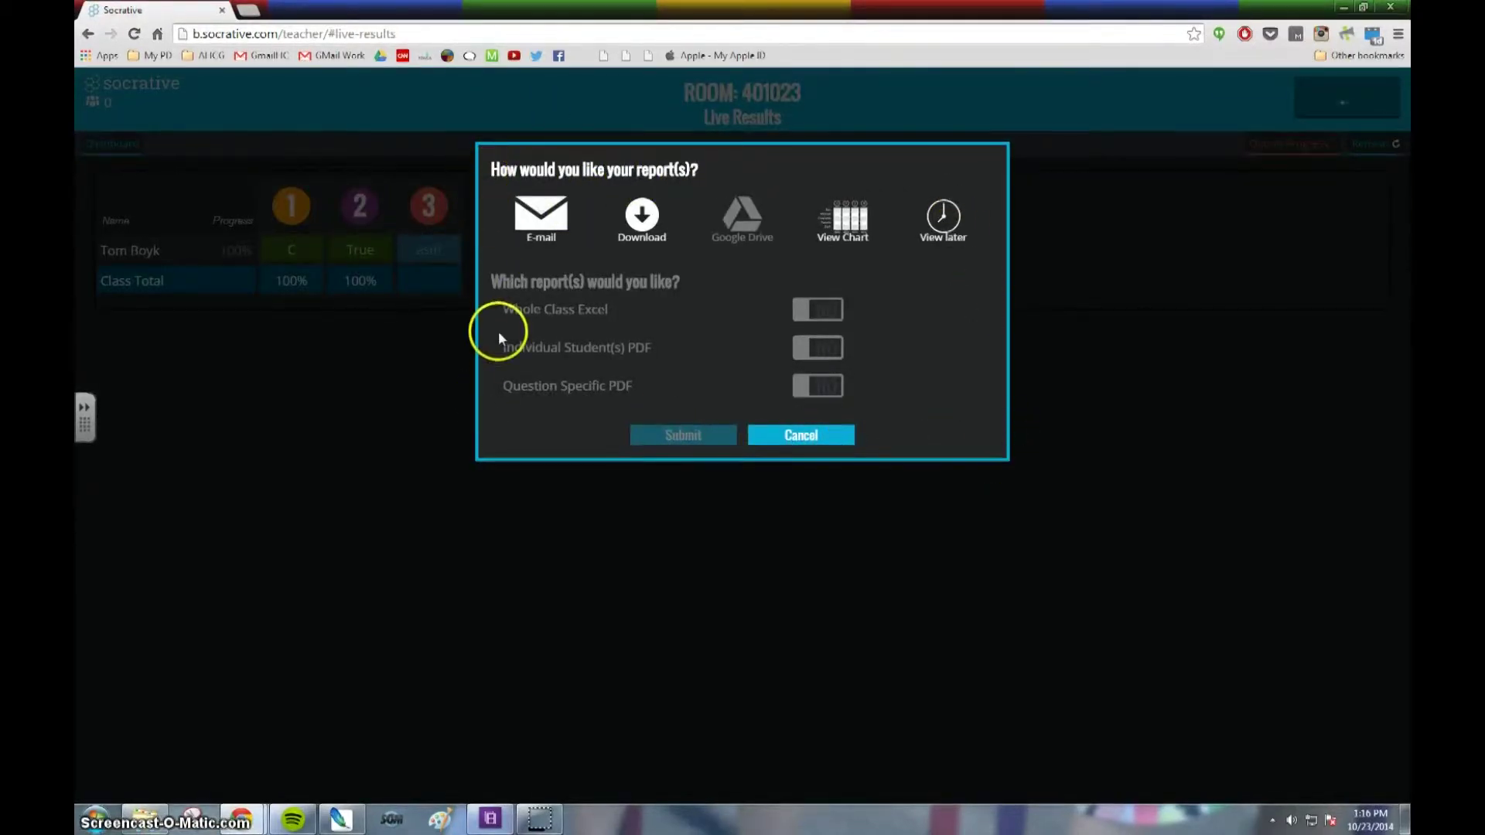
left_click(805, 439)
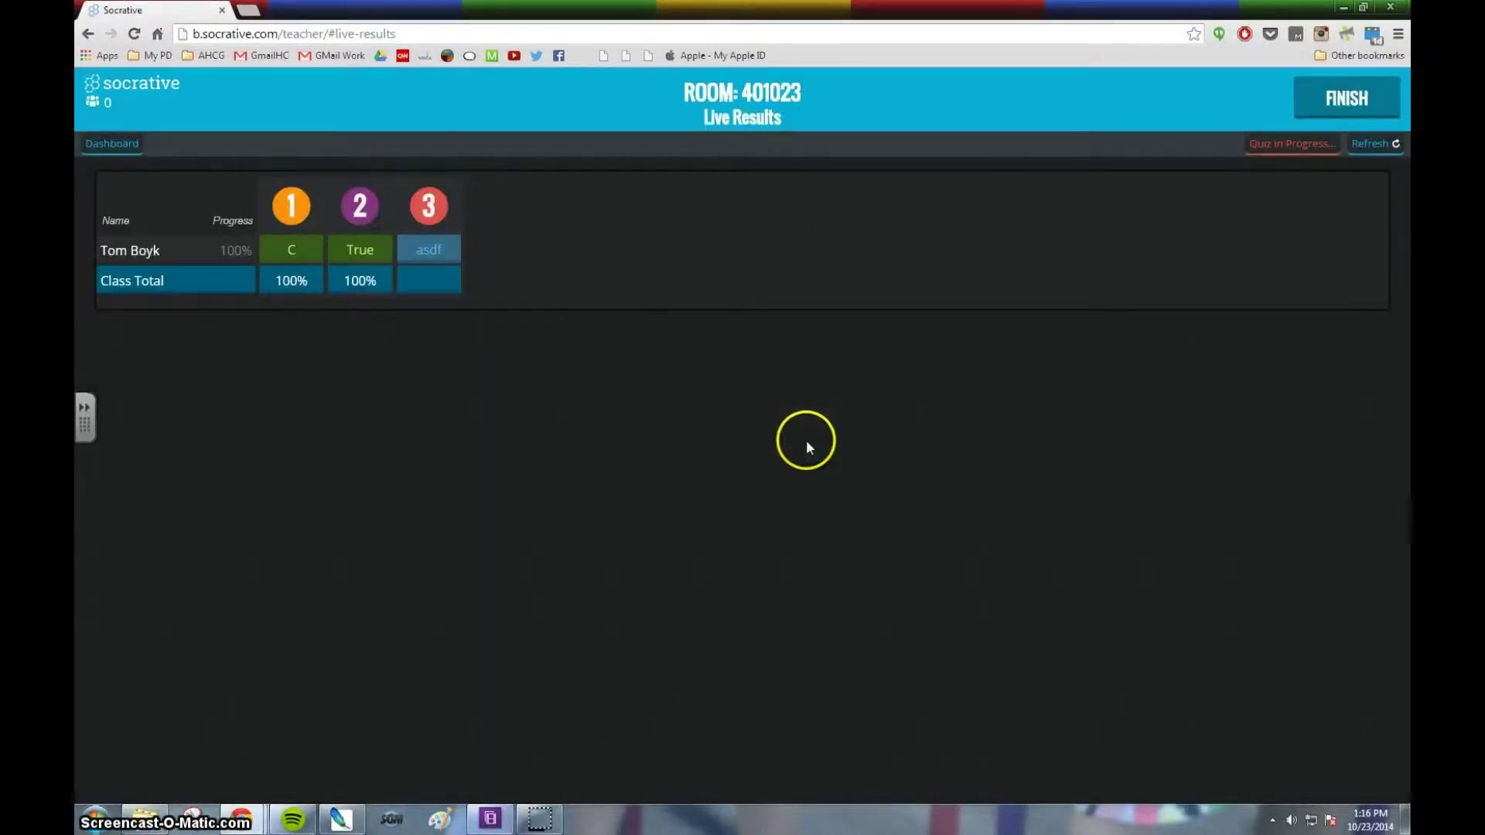
left_click(1347, 97)
left_click(922, 242)
left_click(733, 429)
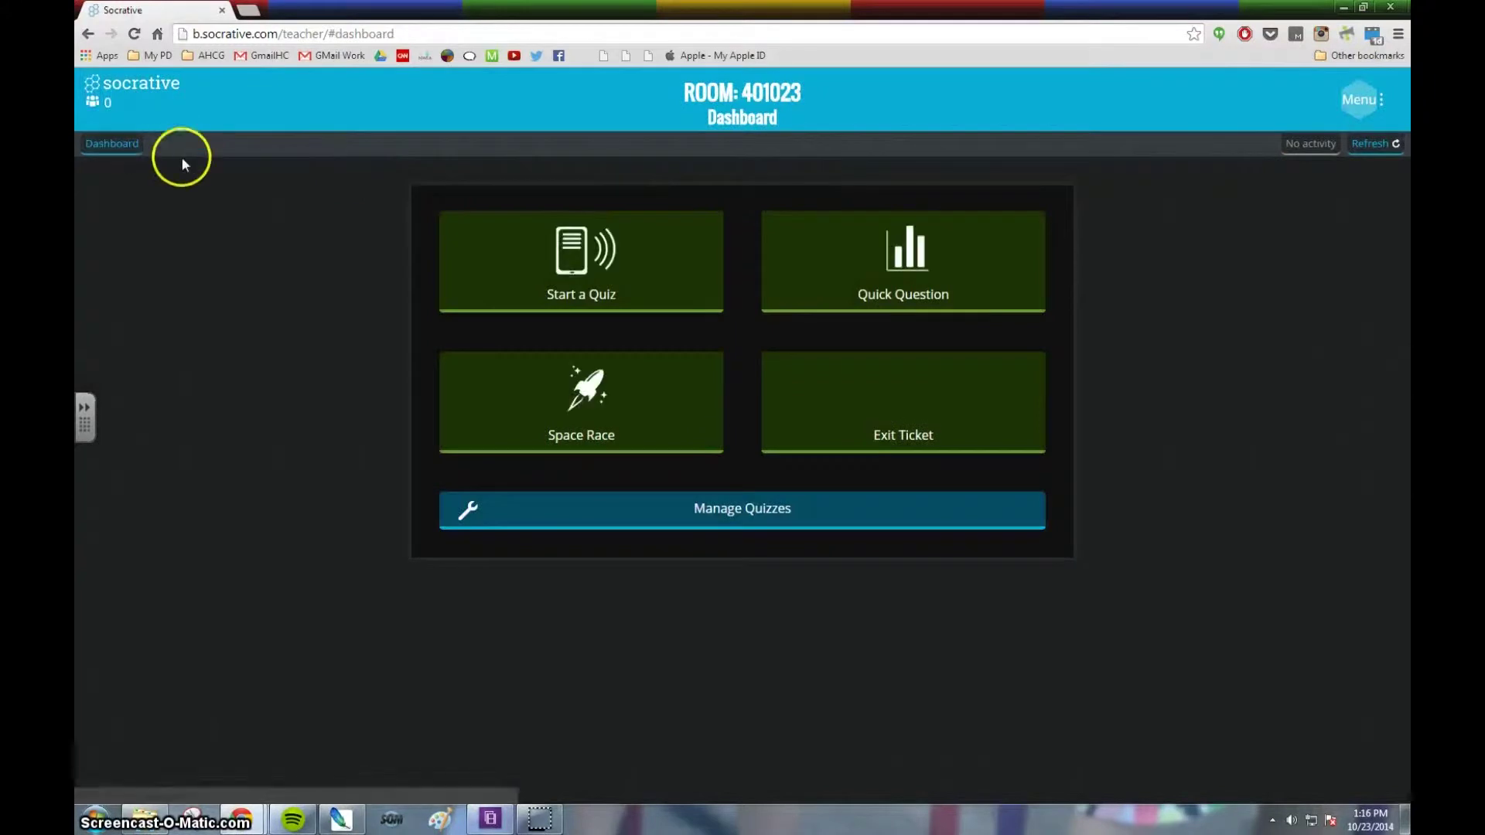
Open Space Race setup and select the Space Race Example quiz.
left_click(598, 418)
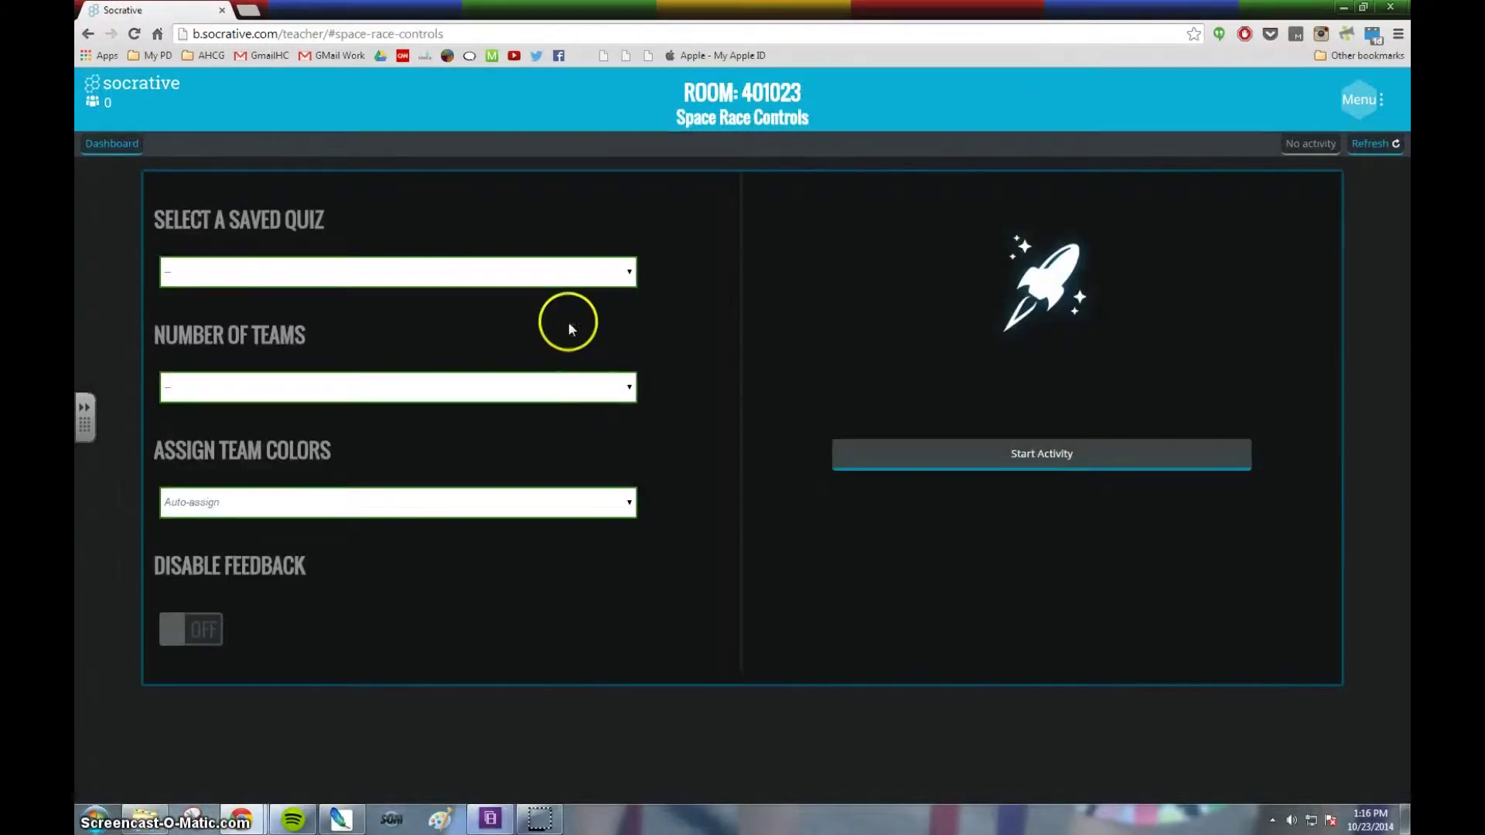
left_click(270, 272)
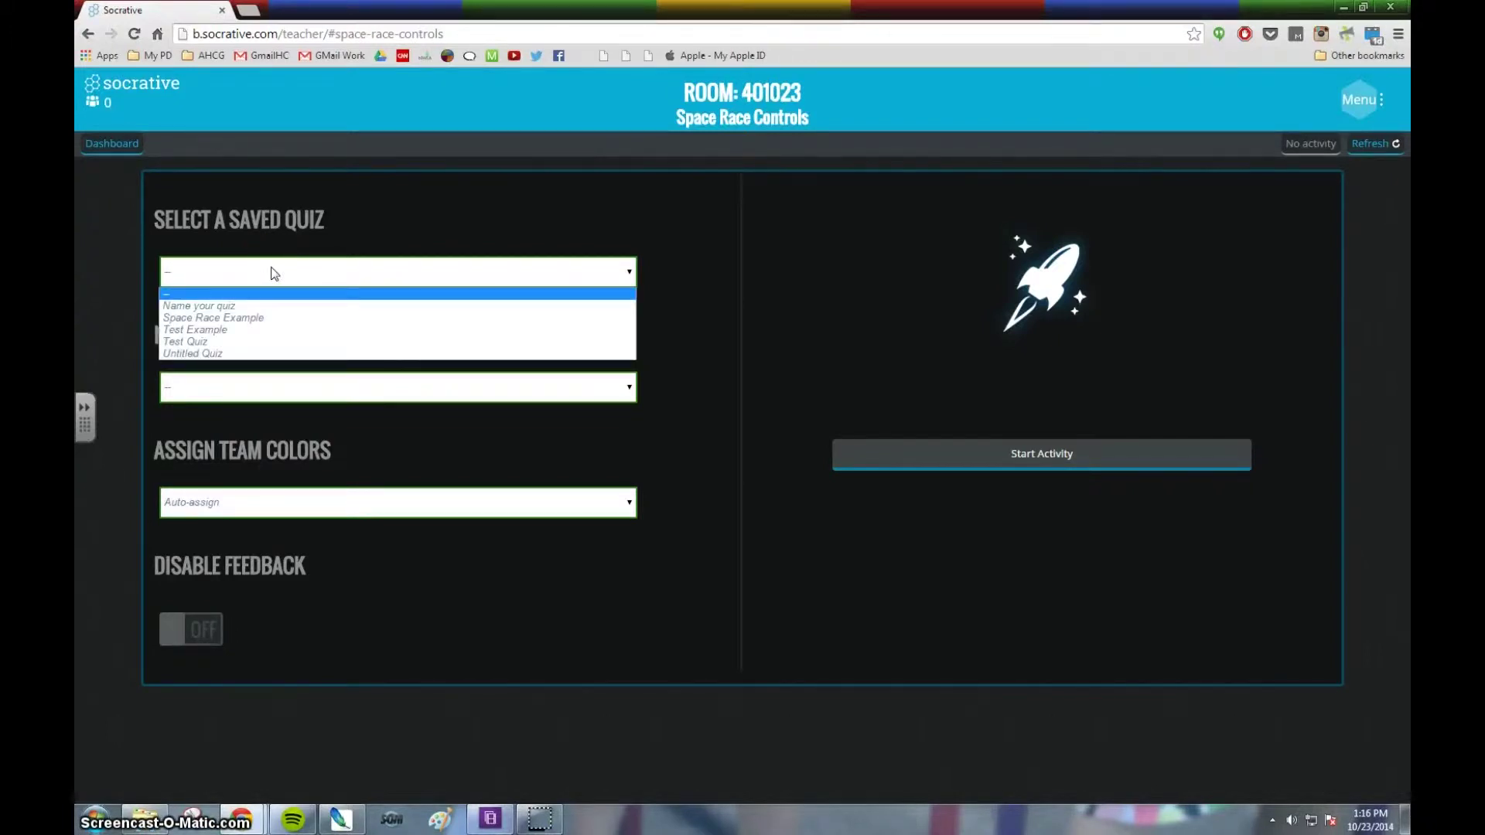
left_click(224, 317)
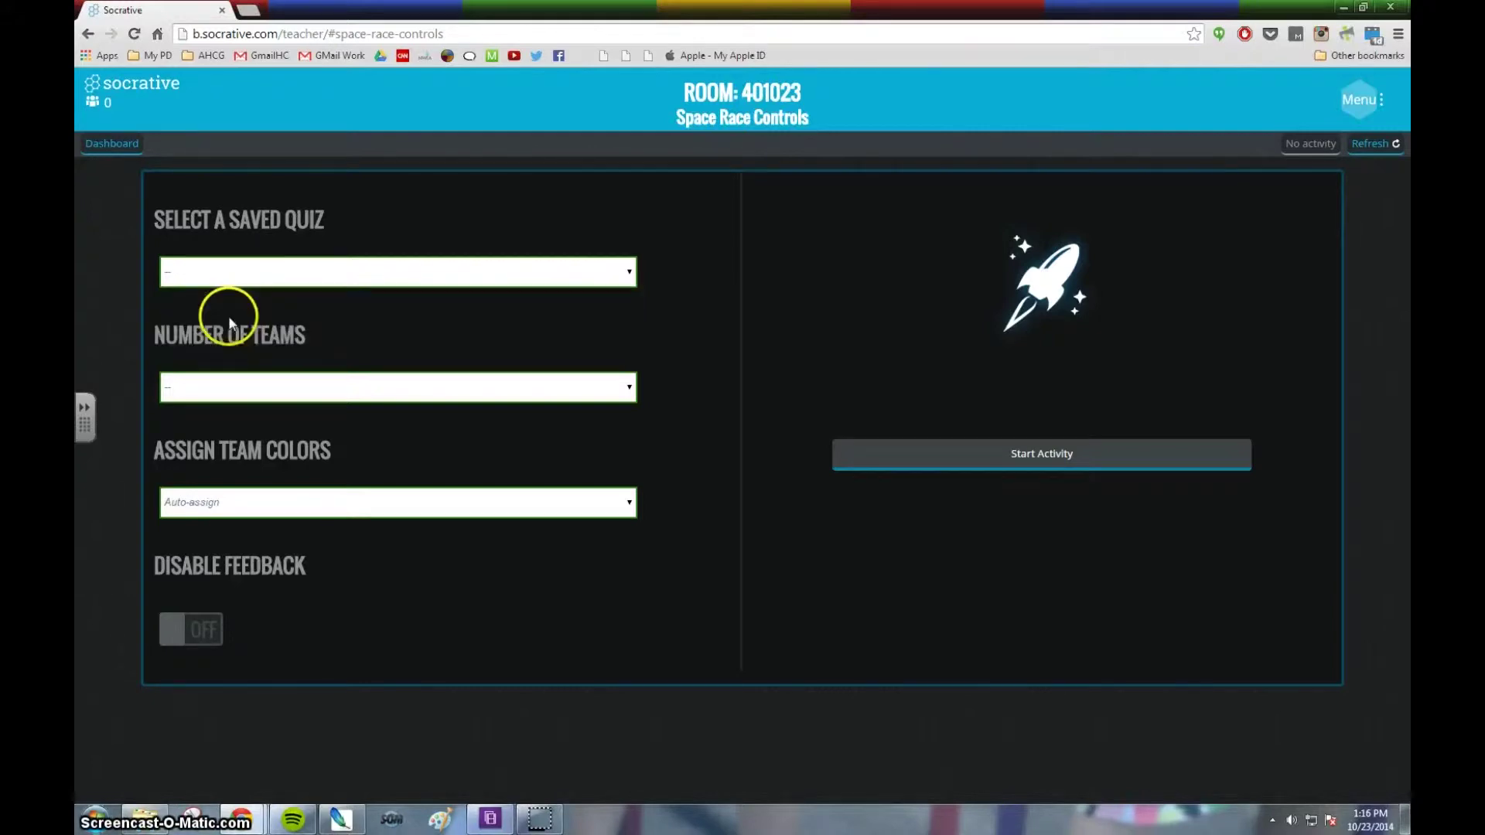
Set the race to 6 teams with Student-assigned team colours.
left_click(263, 396)
left_click_drag(232, 426, 215, 446)
left_click(216, 444)
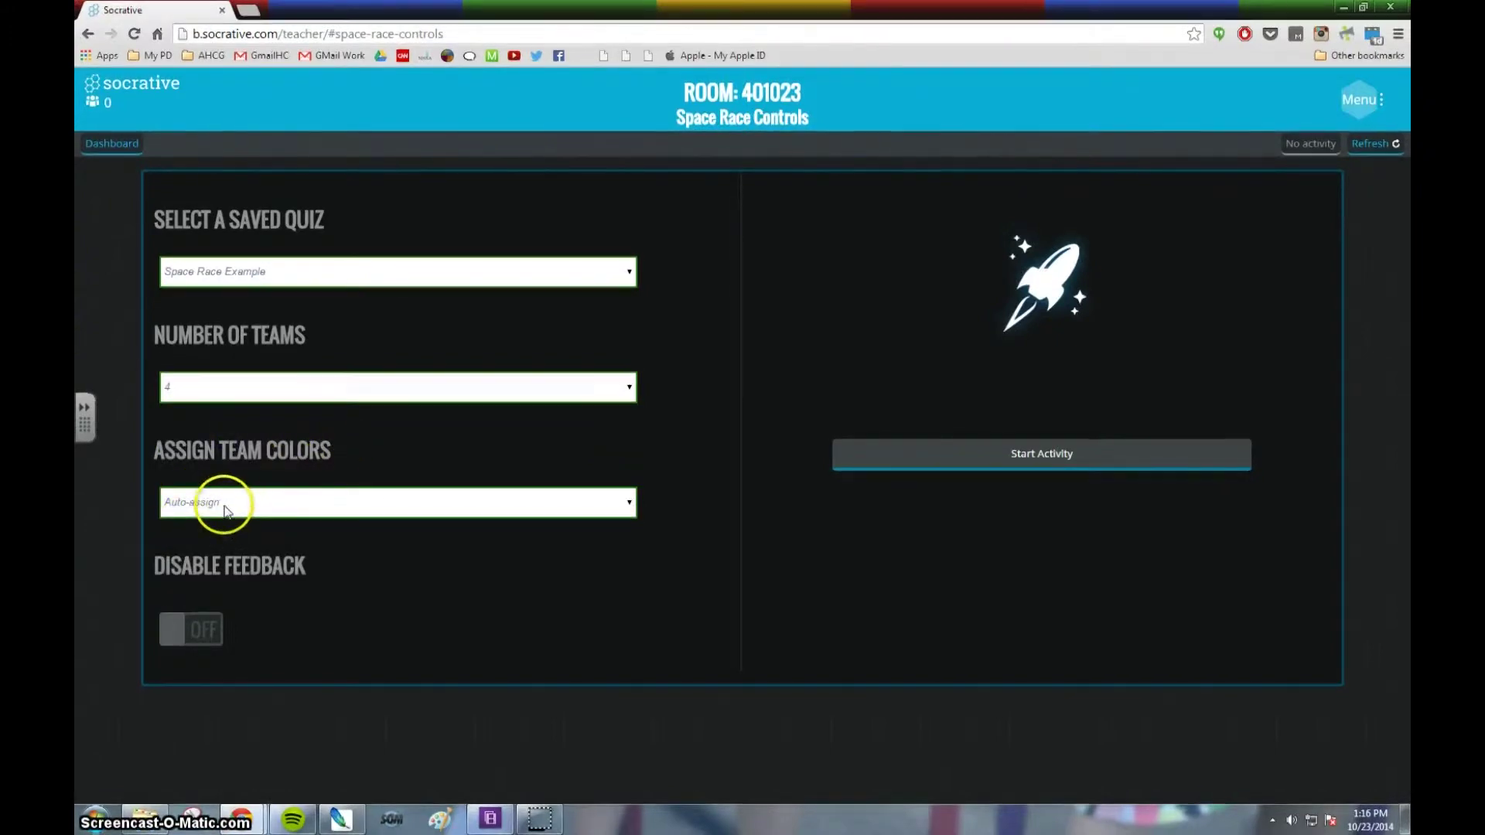
left_click(200, 501)
mouse_move(216, 528)
left_mouse_down()
mouse_move(225, 511)
mouse_move(232, 544)
left_mouse_up()
left_click(234, 545)
left_click(259, 396)
left_click(255, 467)
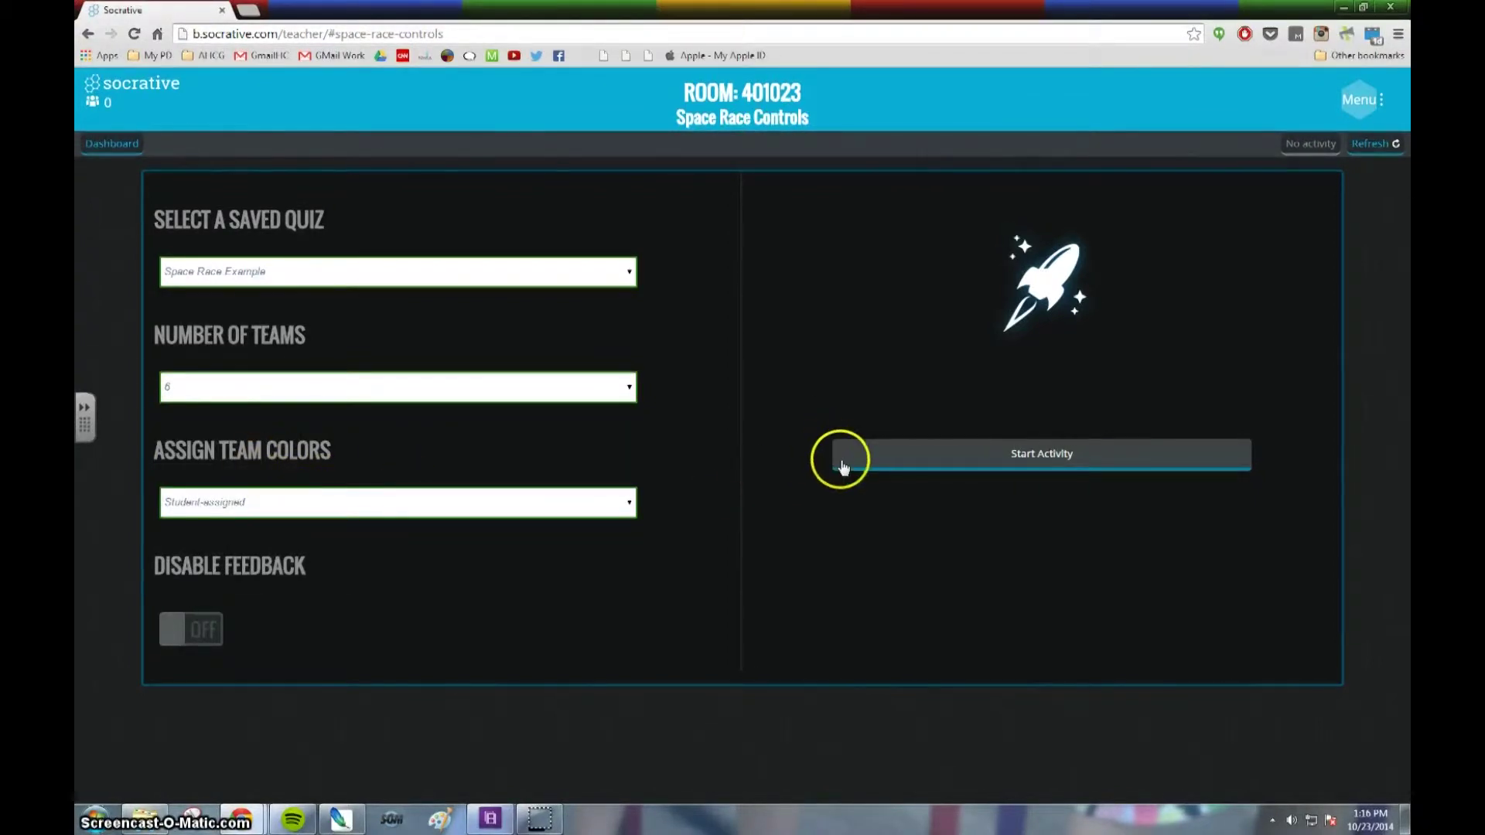
Start the Space Race with the configured settings.
left_click(942, 462)
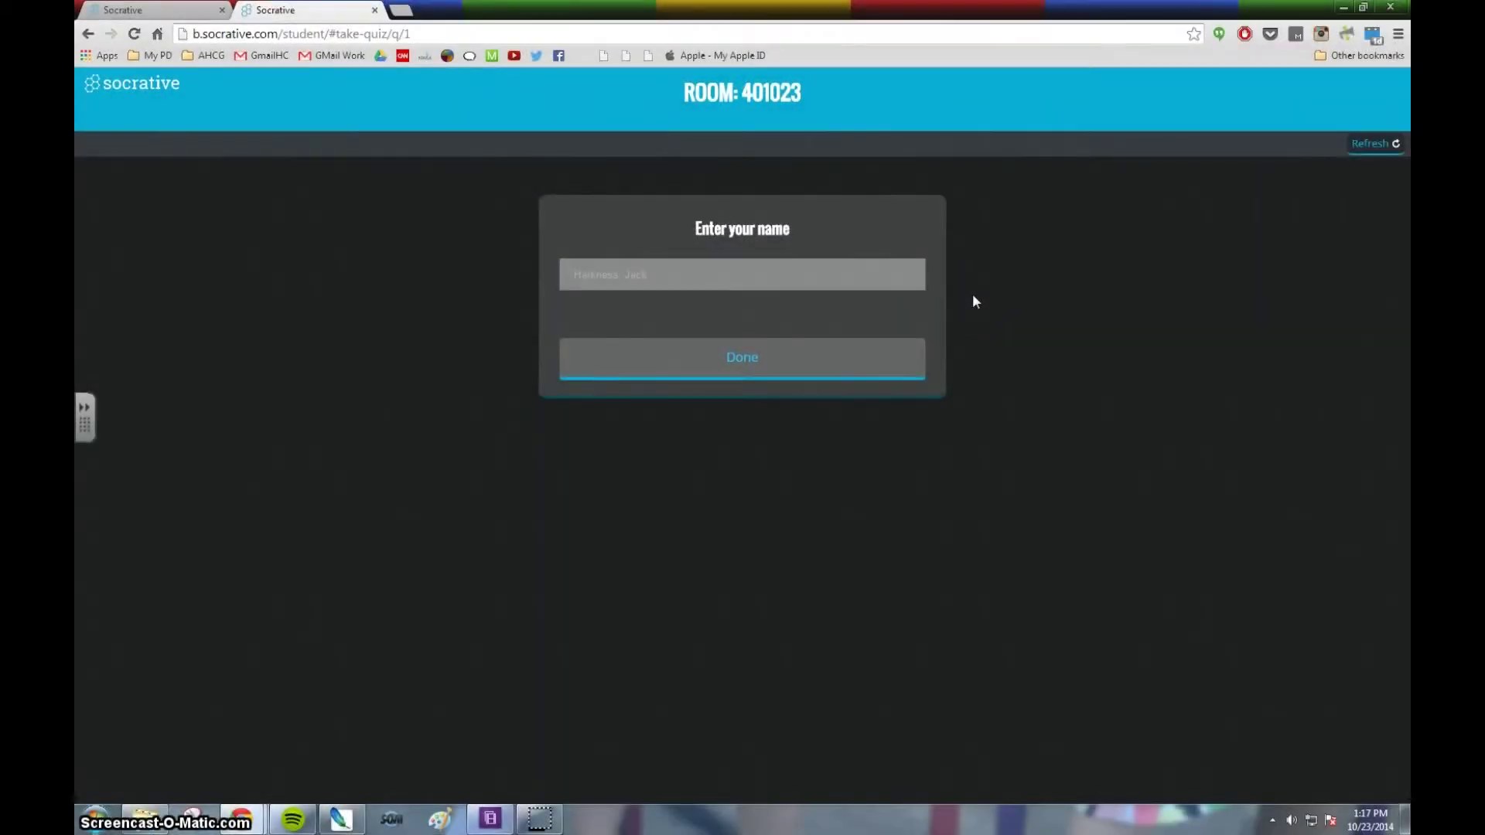
Enter the student's name to join the race.
left_click(781, 275)
left_click(785, 275)
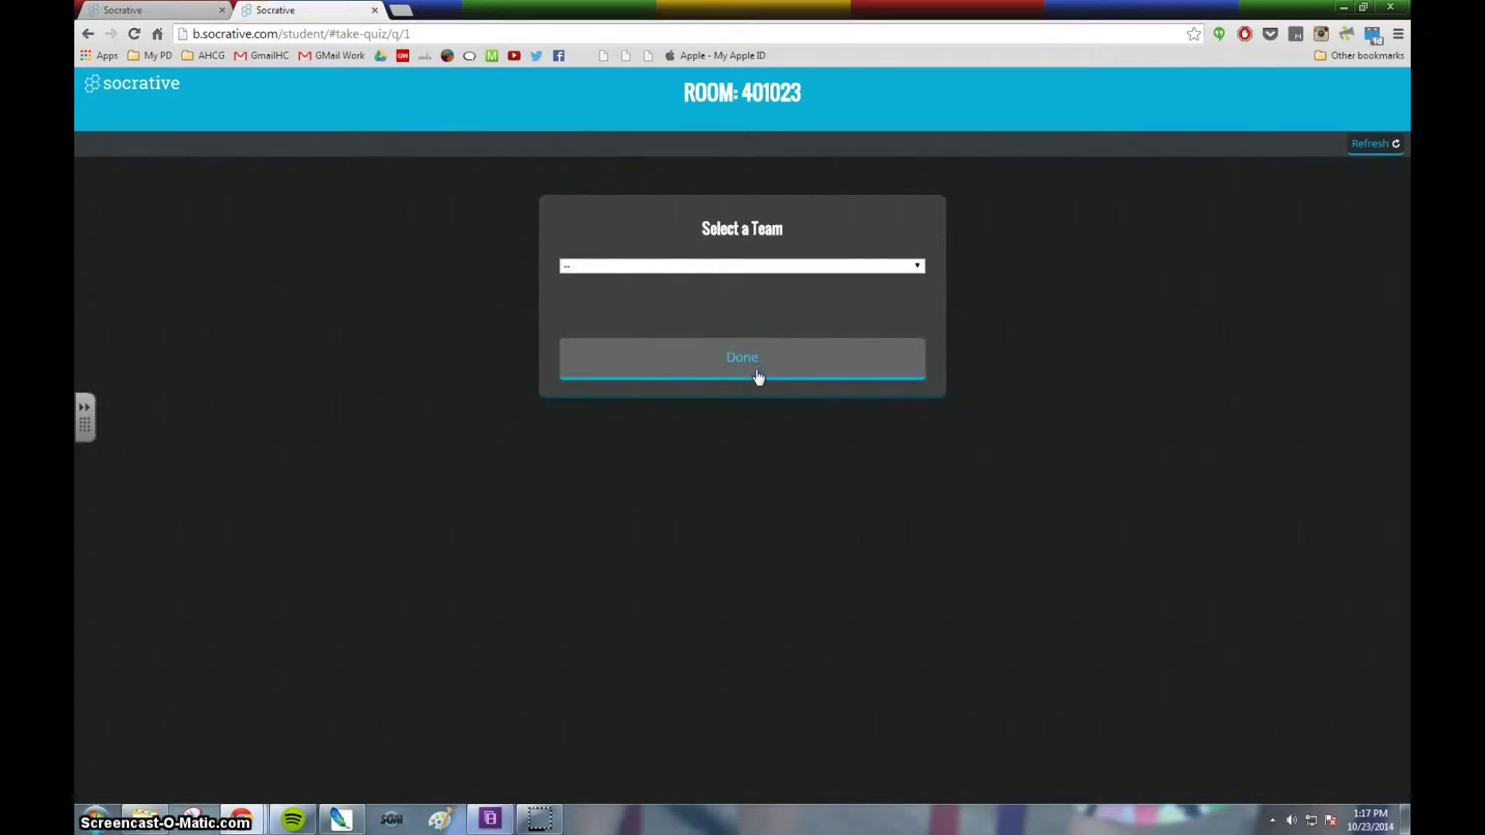
Join the Lime team and start the race questions.
left_click(848, 272)
left_click_drag(848, 274, 784, 356)
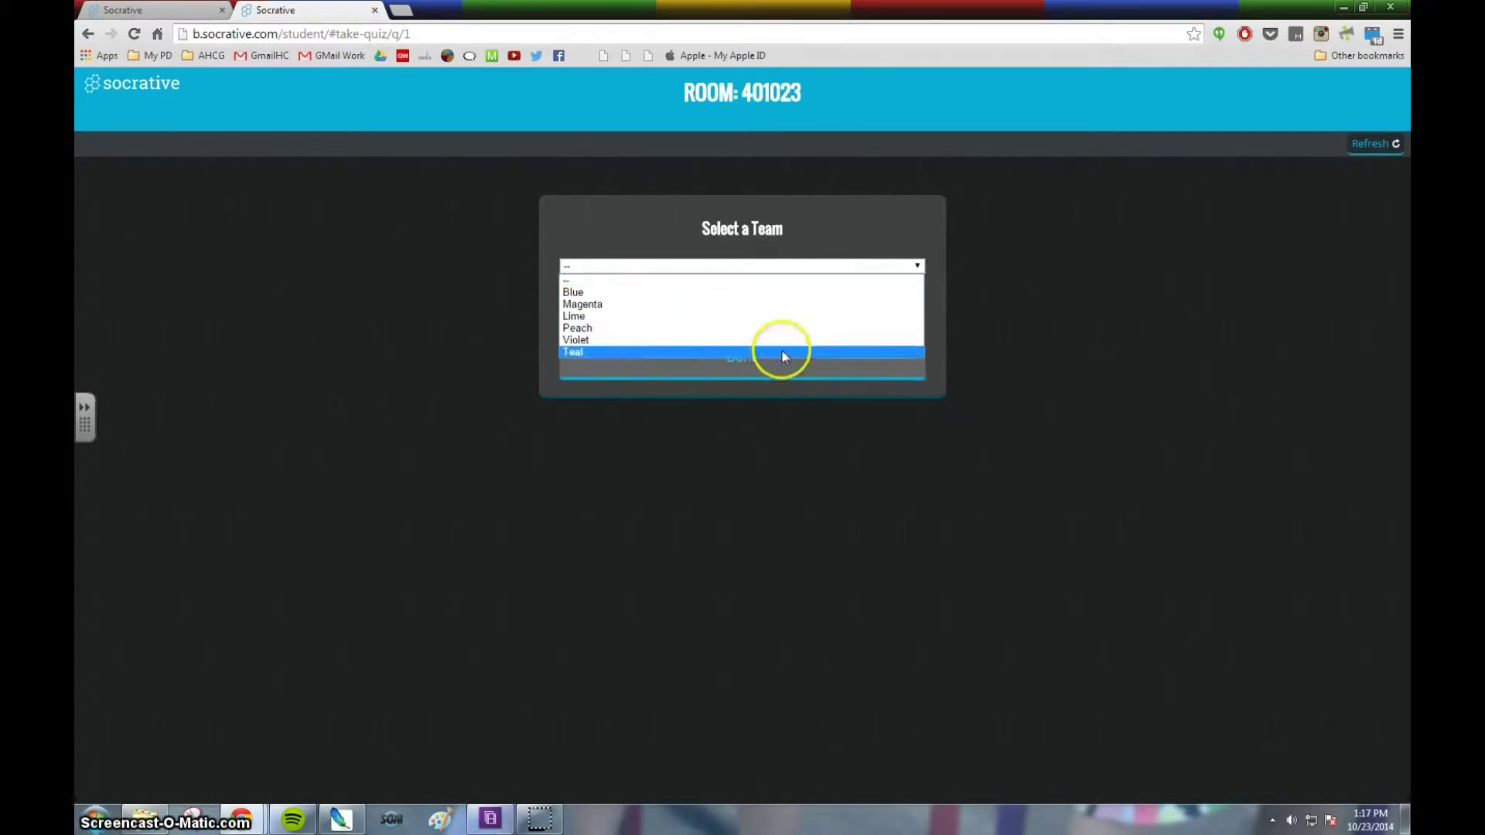
left_click(787, 294)
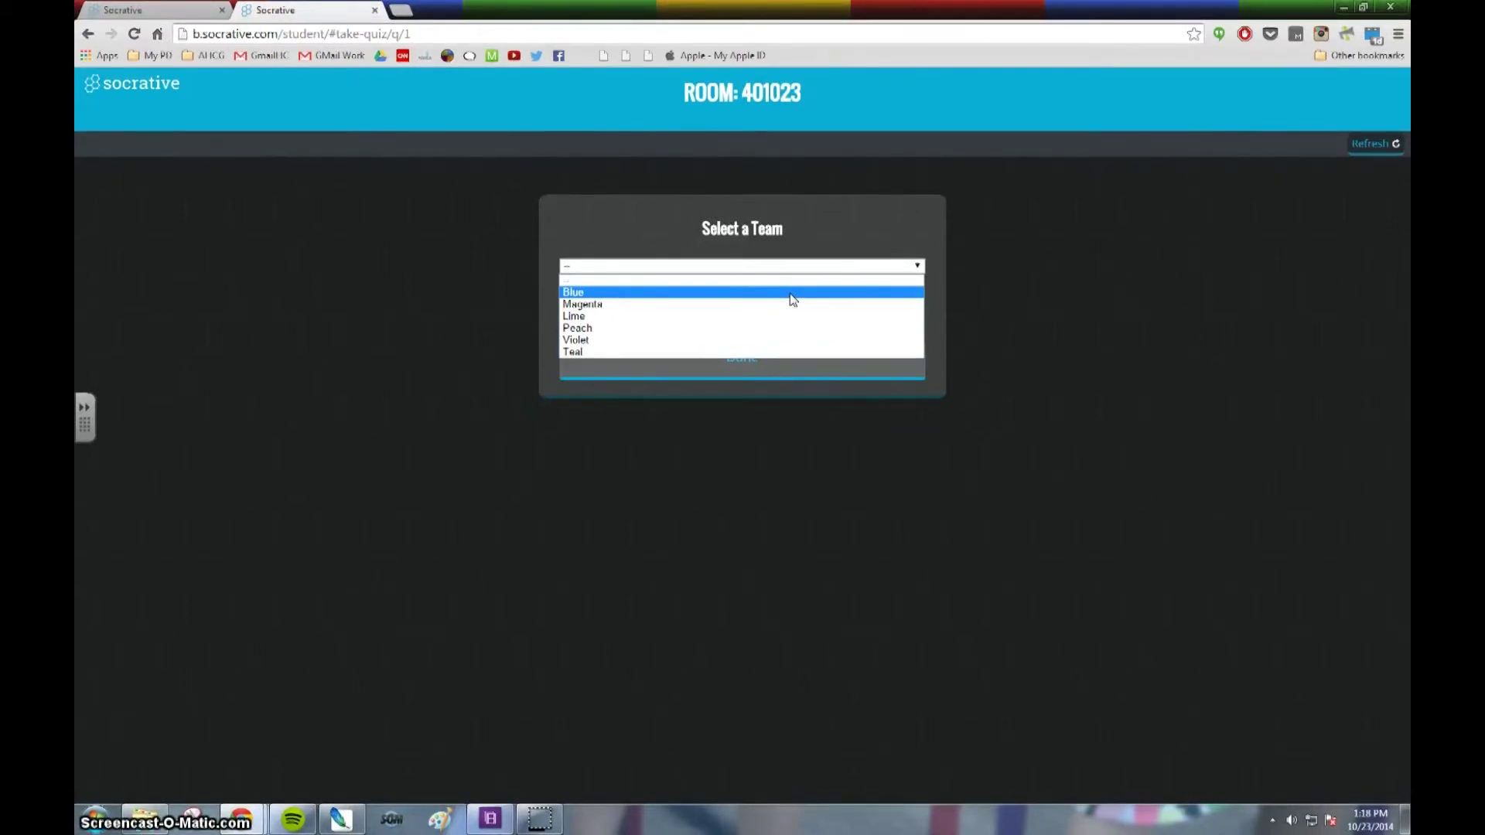
left_click(771, 298)
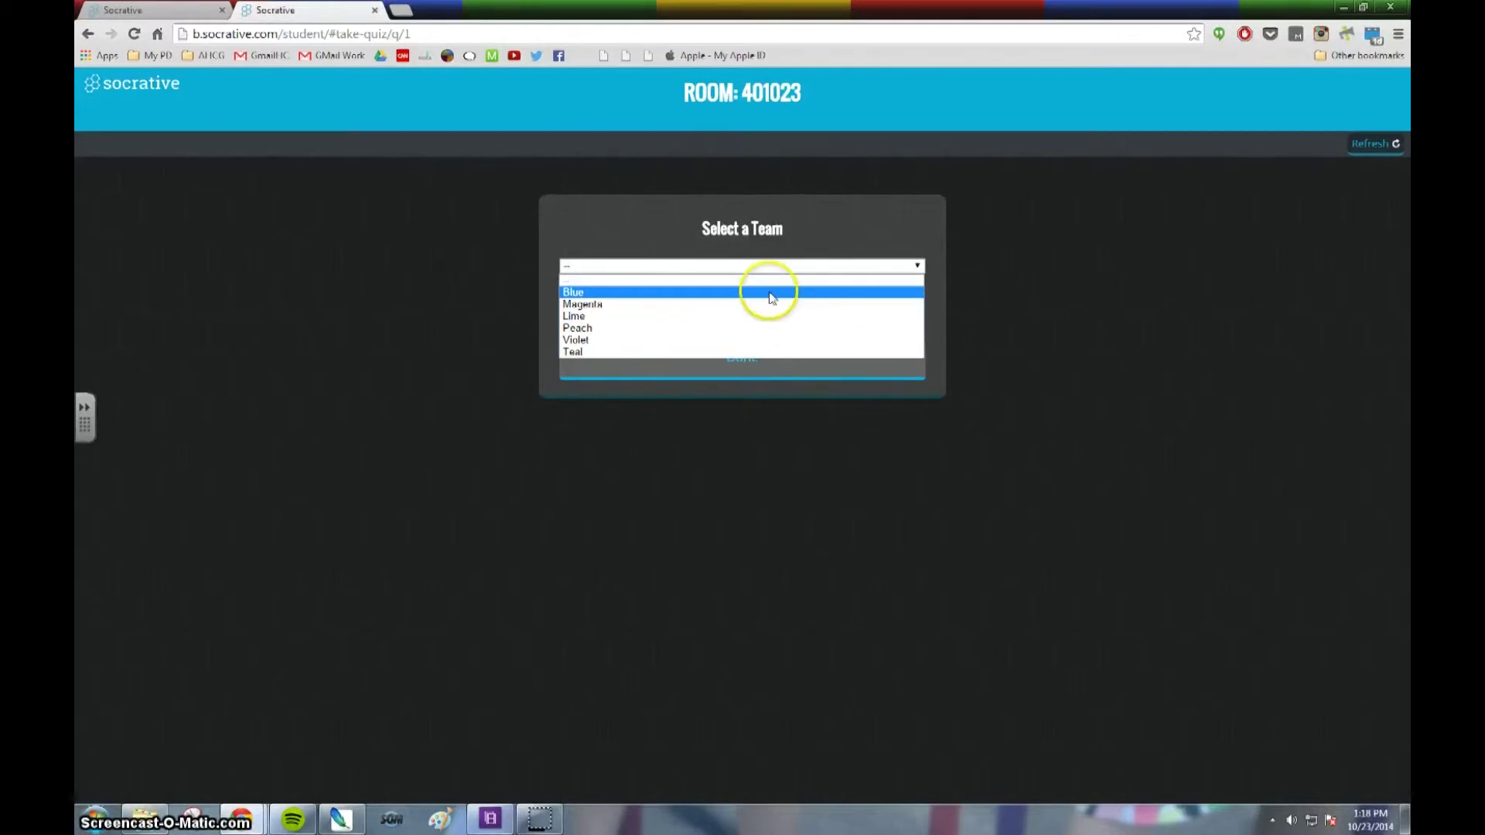
left_click(613, 317)
left_click(763, 368)
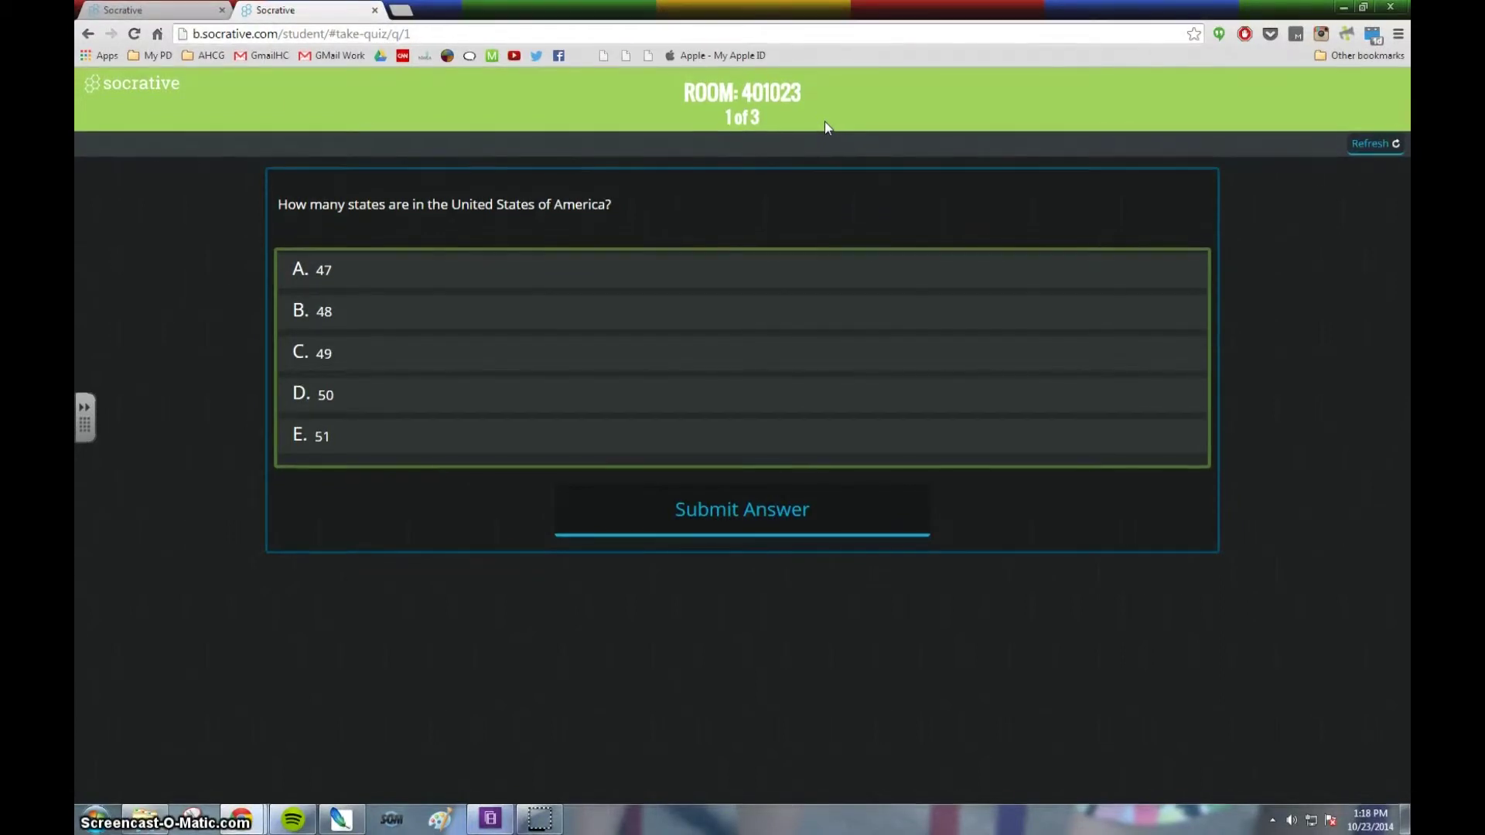
Answer 50 for US states, then American General and our first President for George Washington.
left_click(381, 396)
left_click(749, 512)
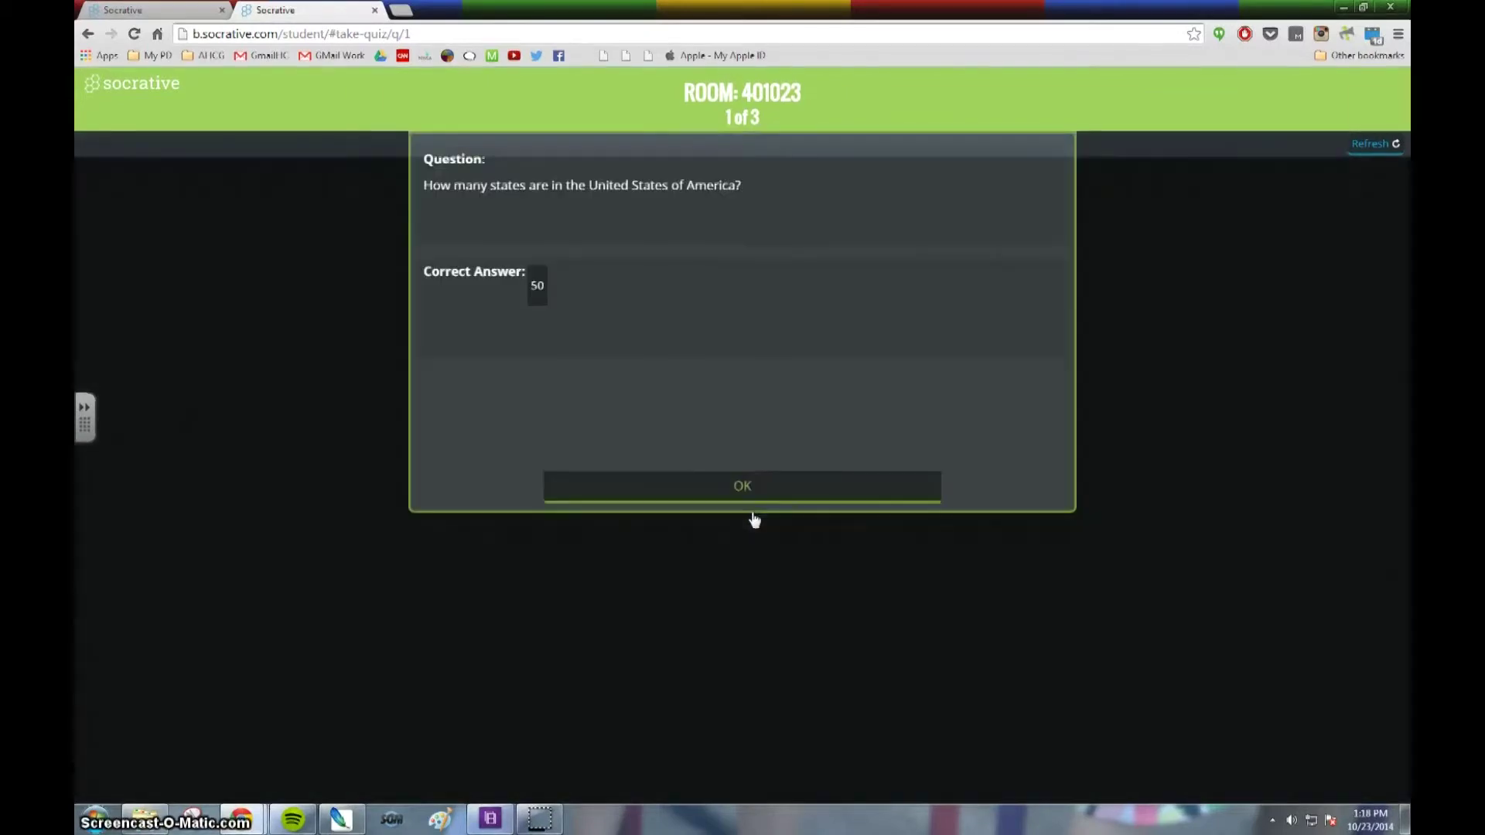
left_click(756, 499)
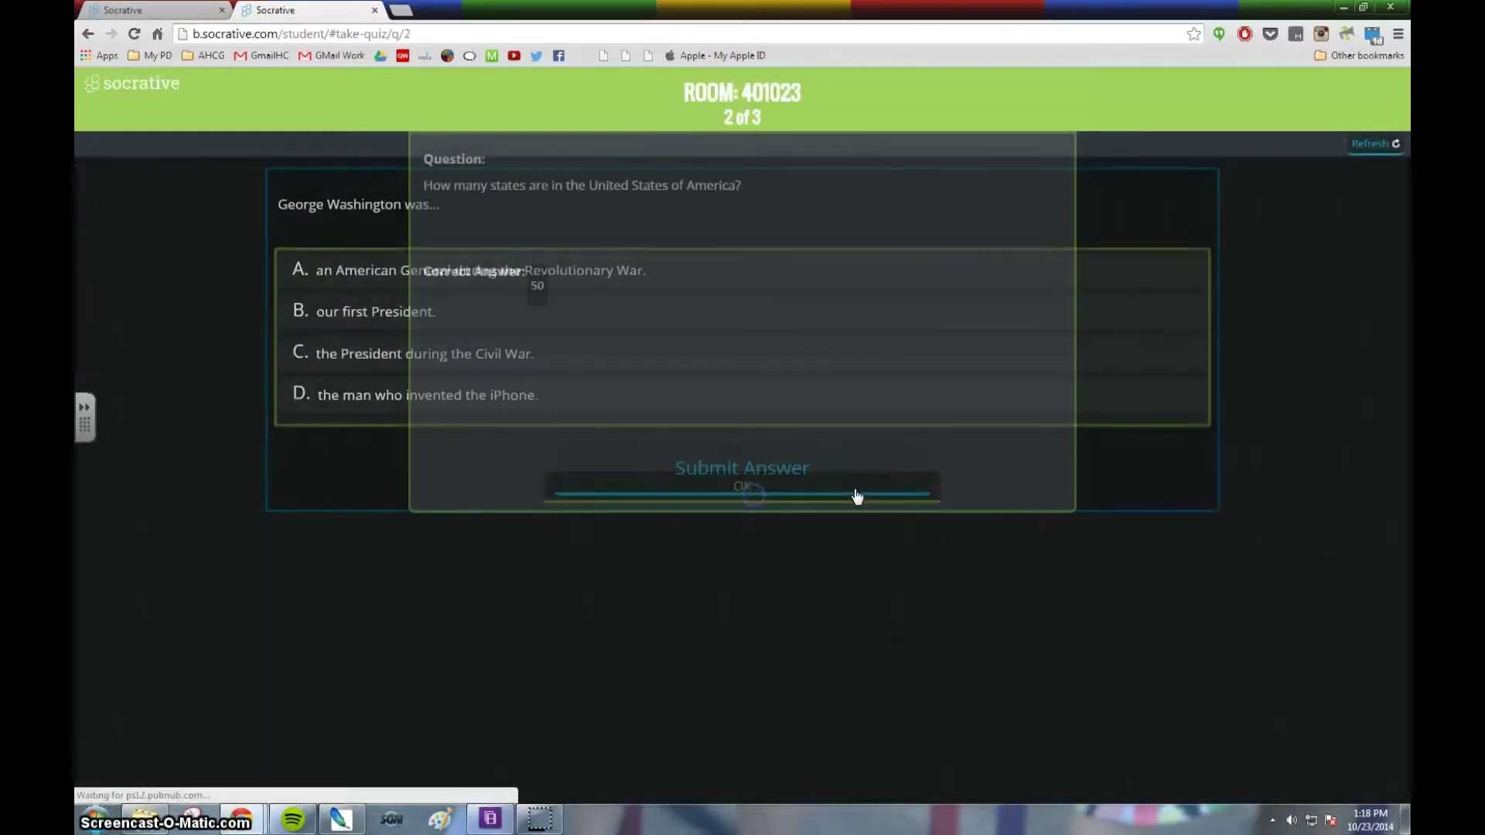
left_click(283, 275)
left_click(413, 311)
left_click(721, 464)
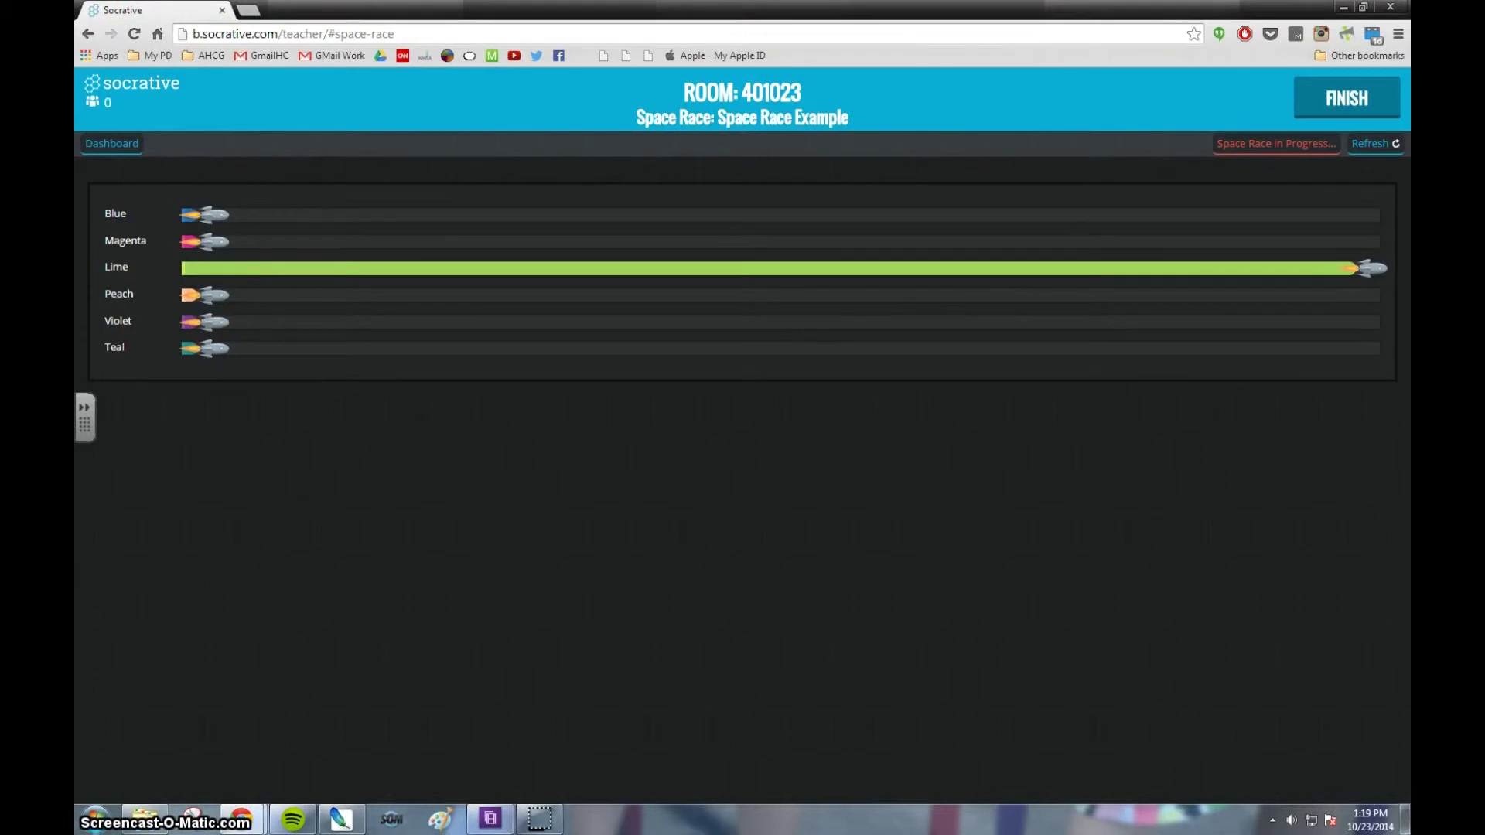
End the Space Race with its reports set to View later.
left_click(1350, 100)
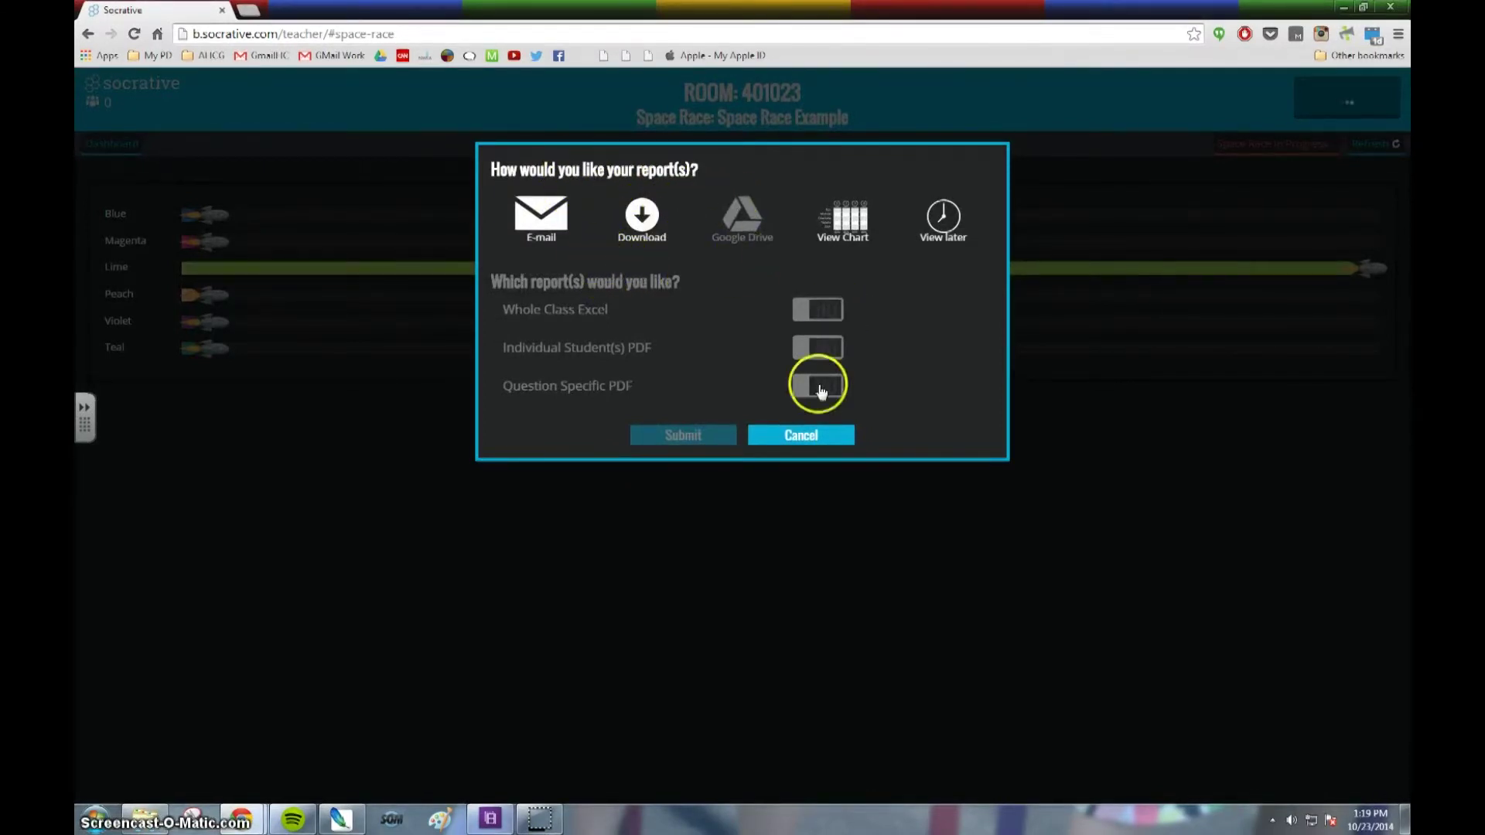
left_click(941, 244)
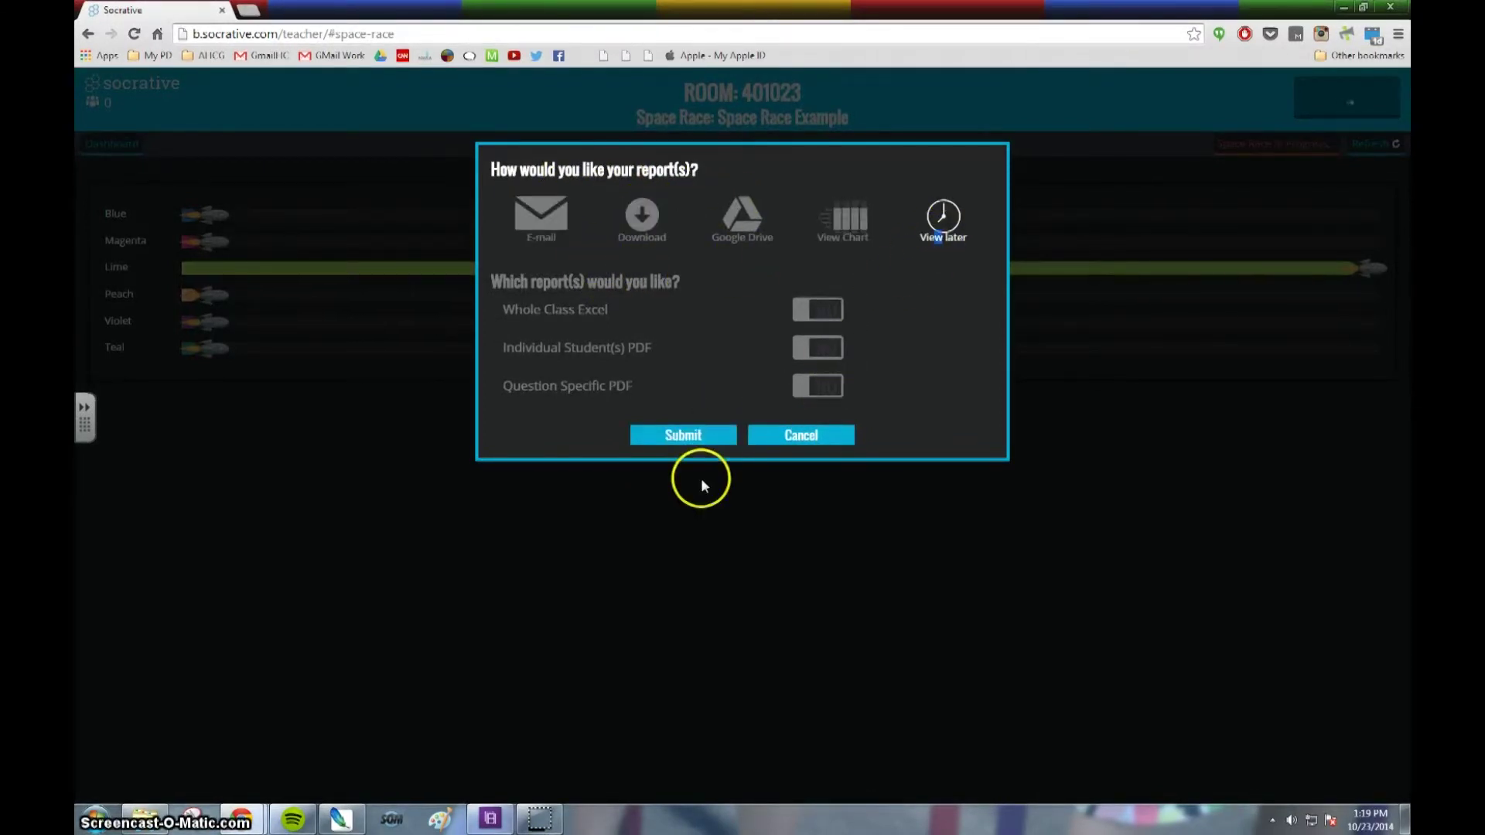
left_click(690, 435)
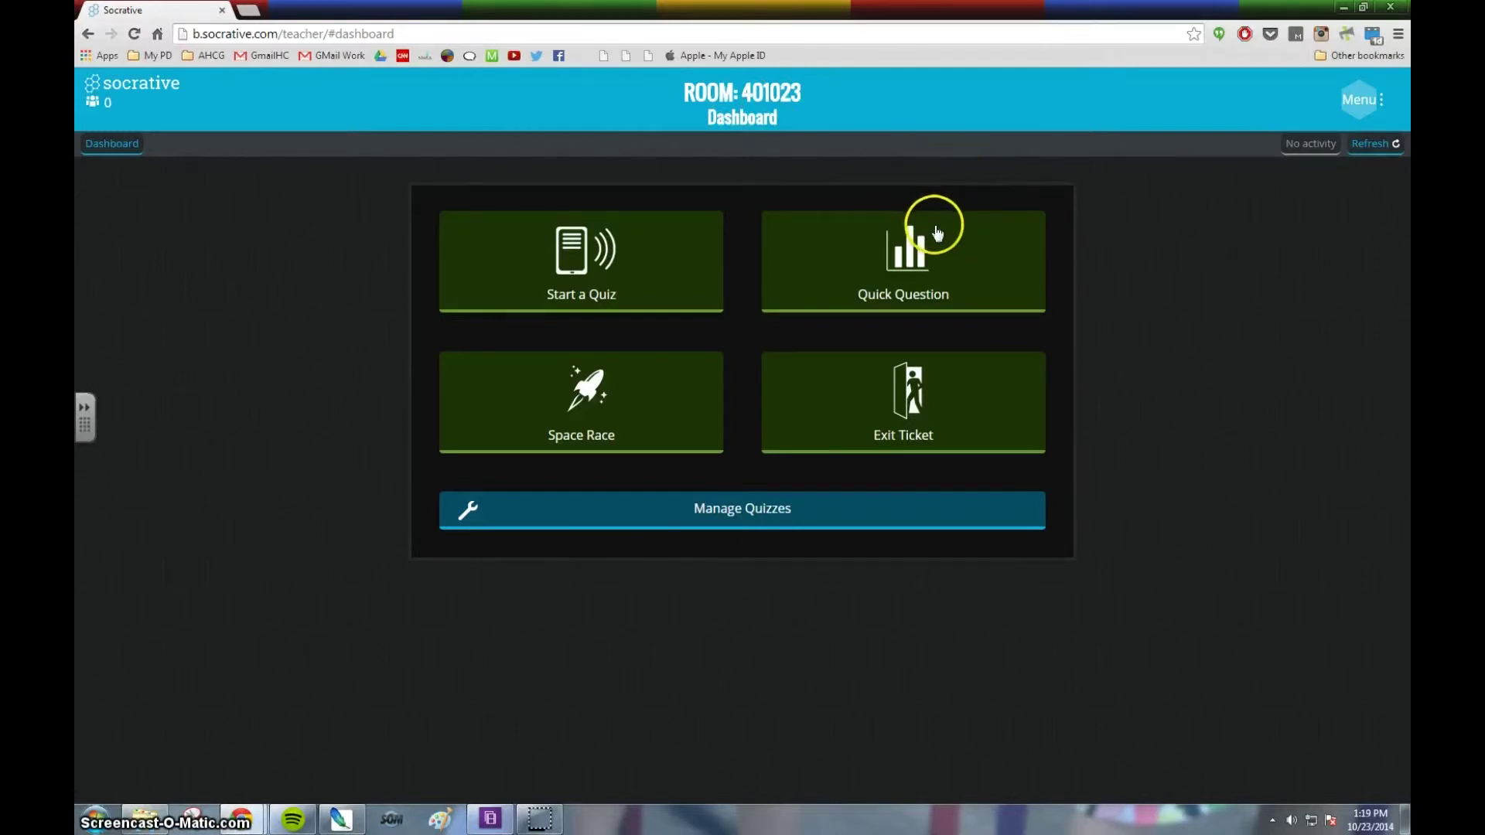
Launch a multiple-choice Quick Question from the Socrative Dashboard.
left_click(945, 258)
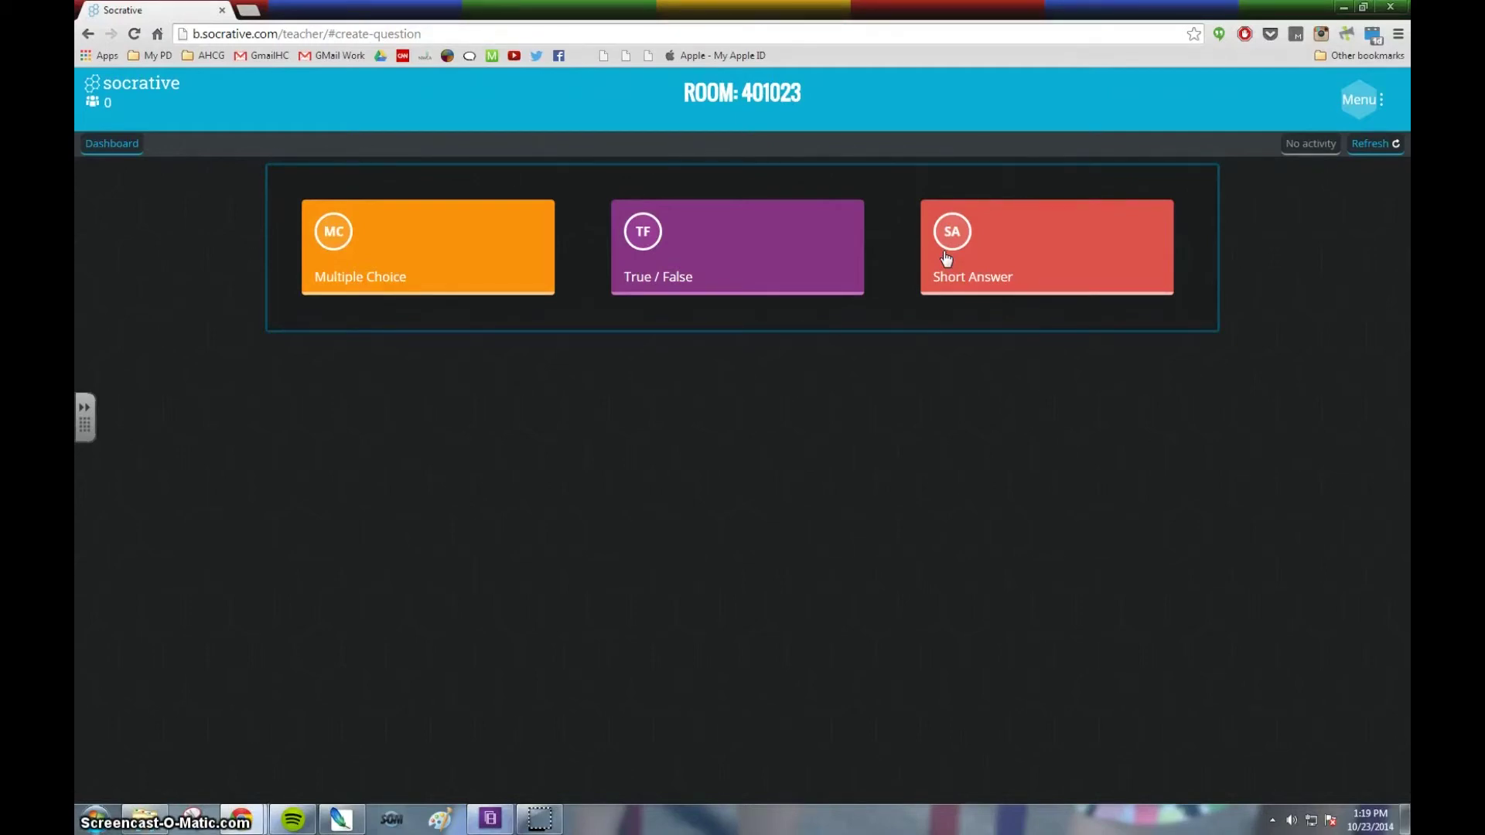
left_click(451, 249)
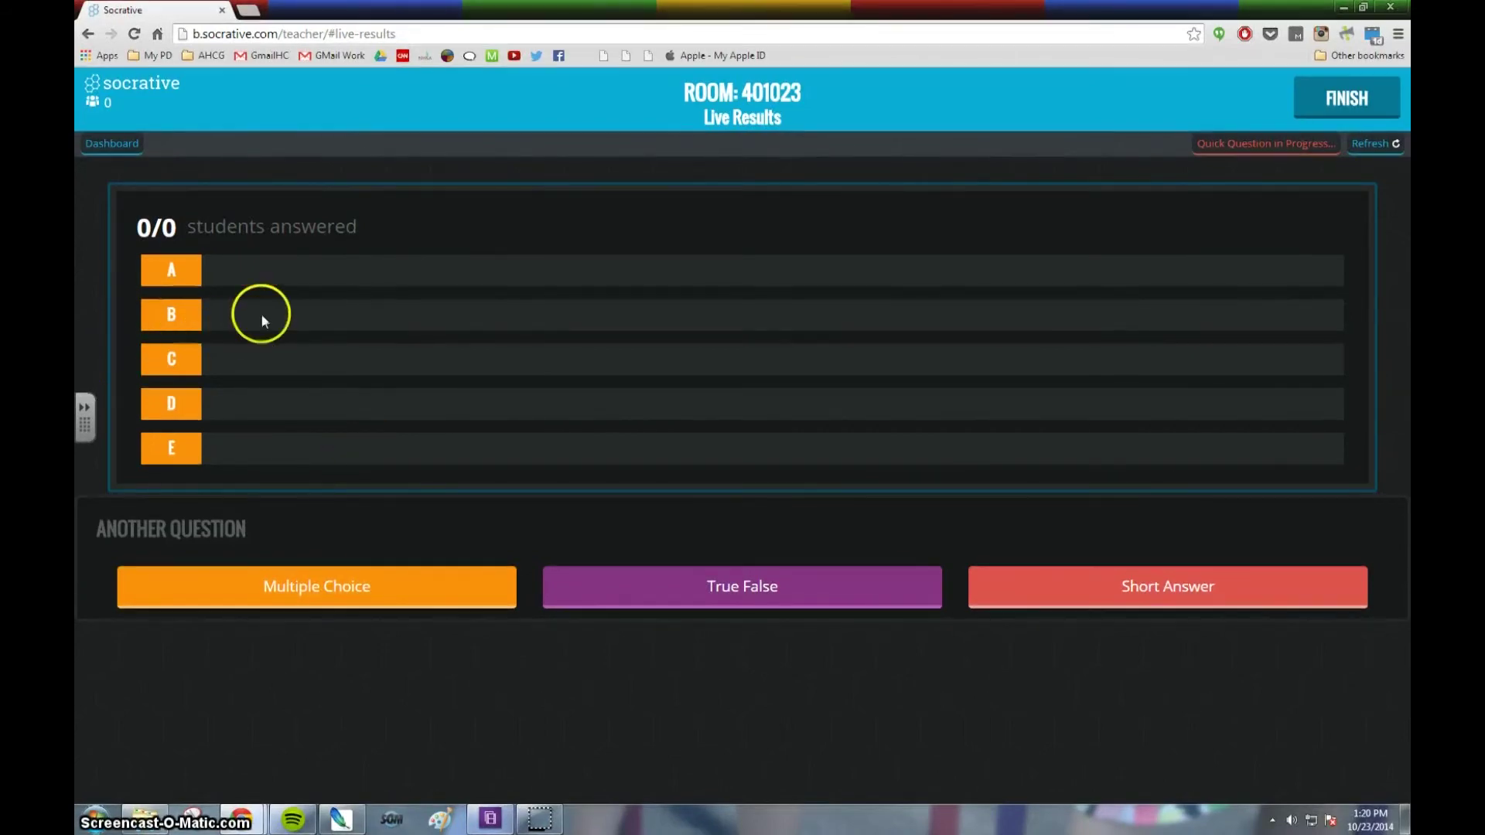
Finish the running quick question from the Dashboard, then launch an Exit Ticket.
left_click(126, 146)
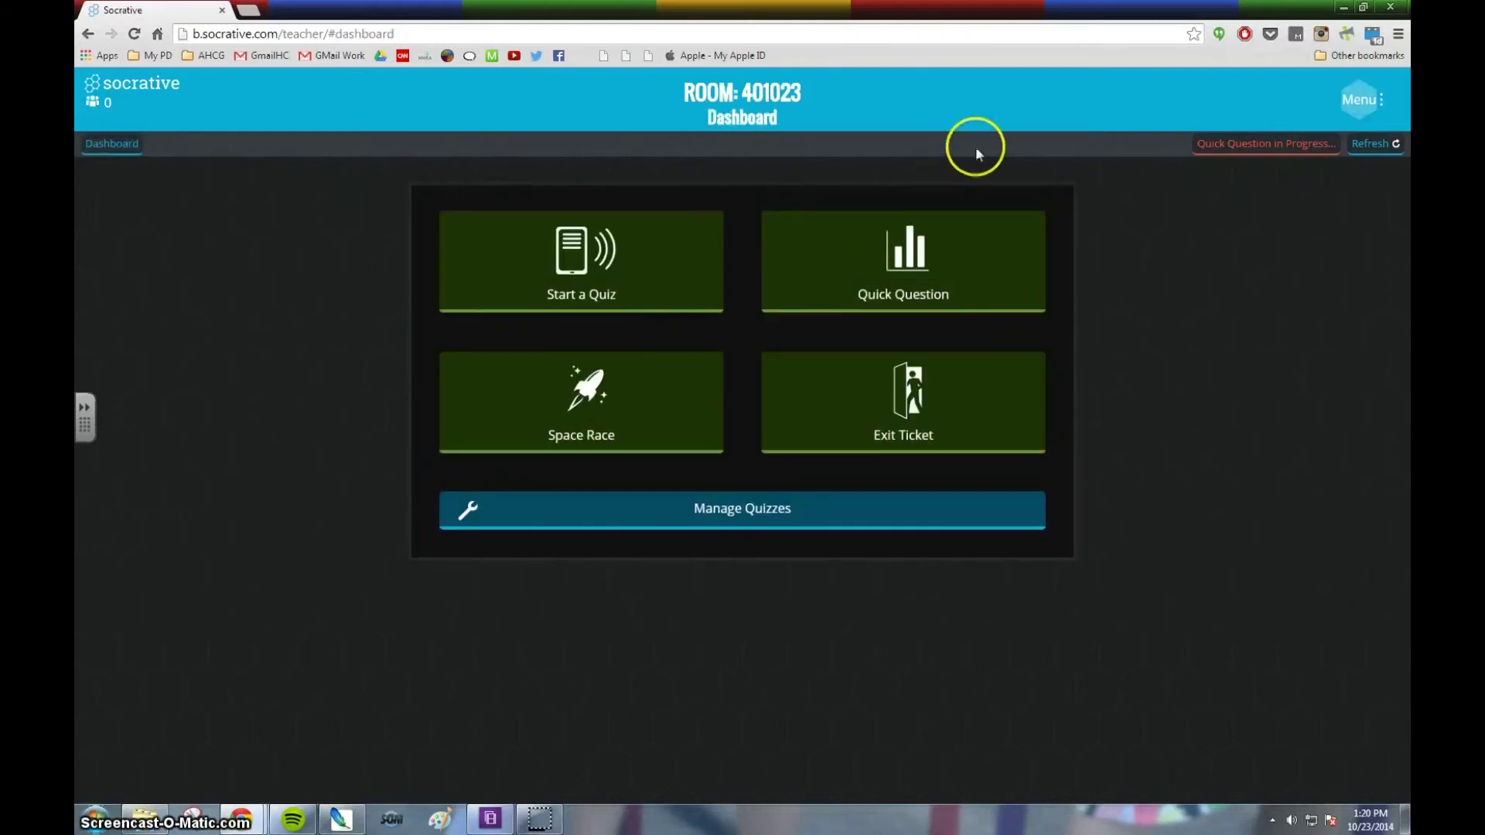
left_click(1237, 145)
left_click(1347, 99)
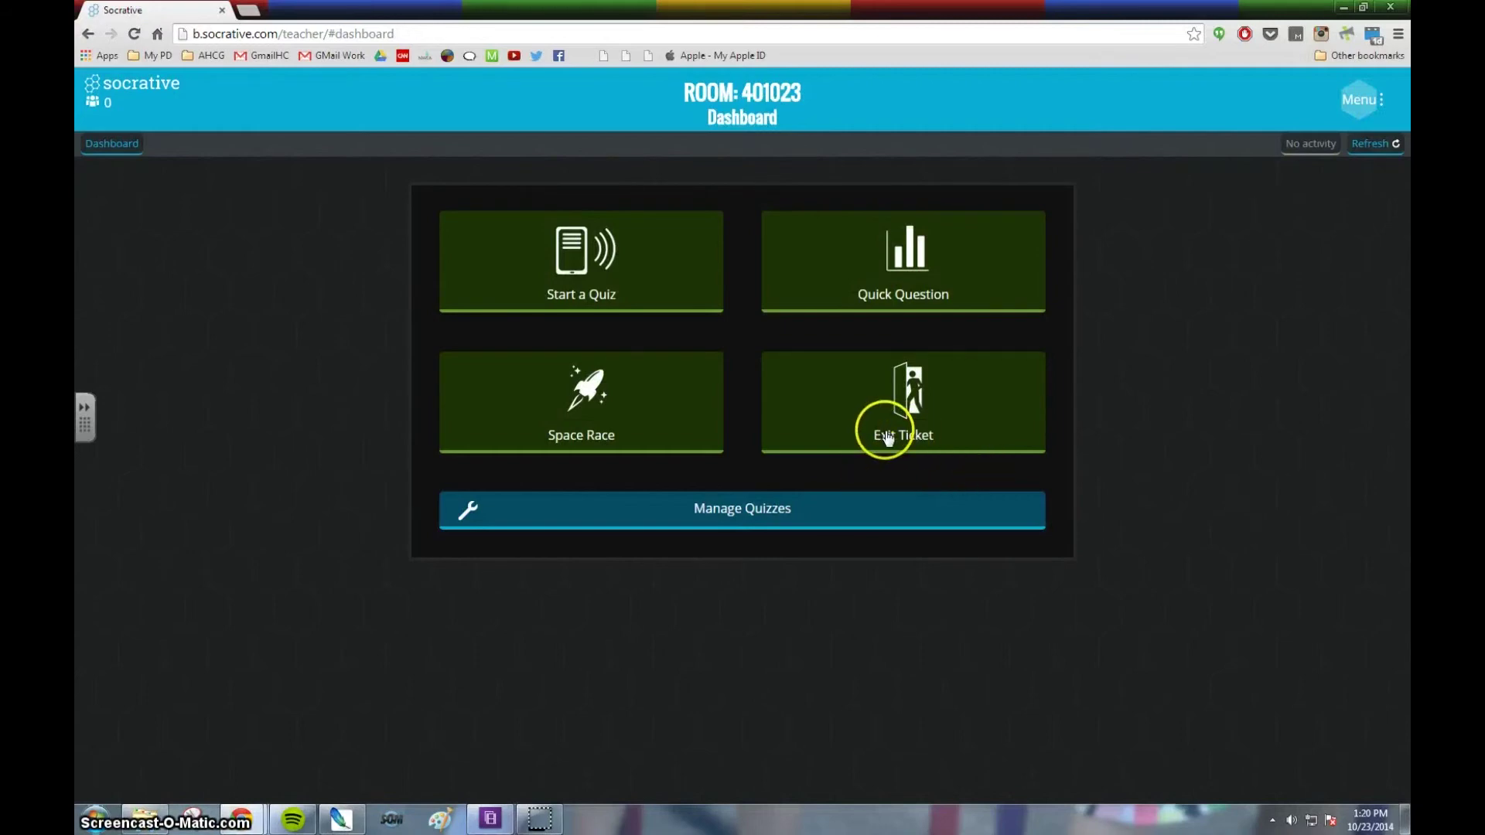
left_click(928, 404)
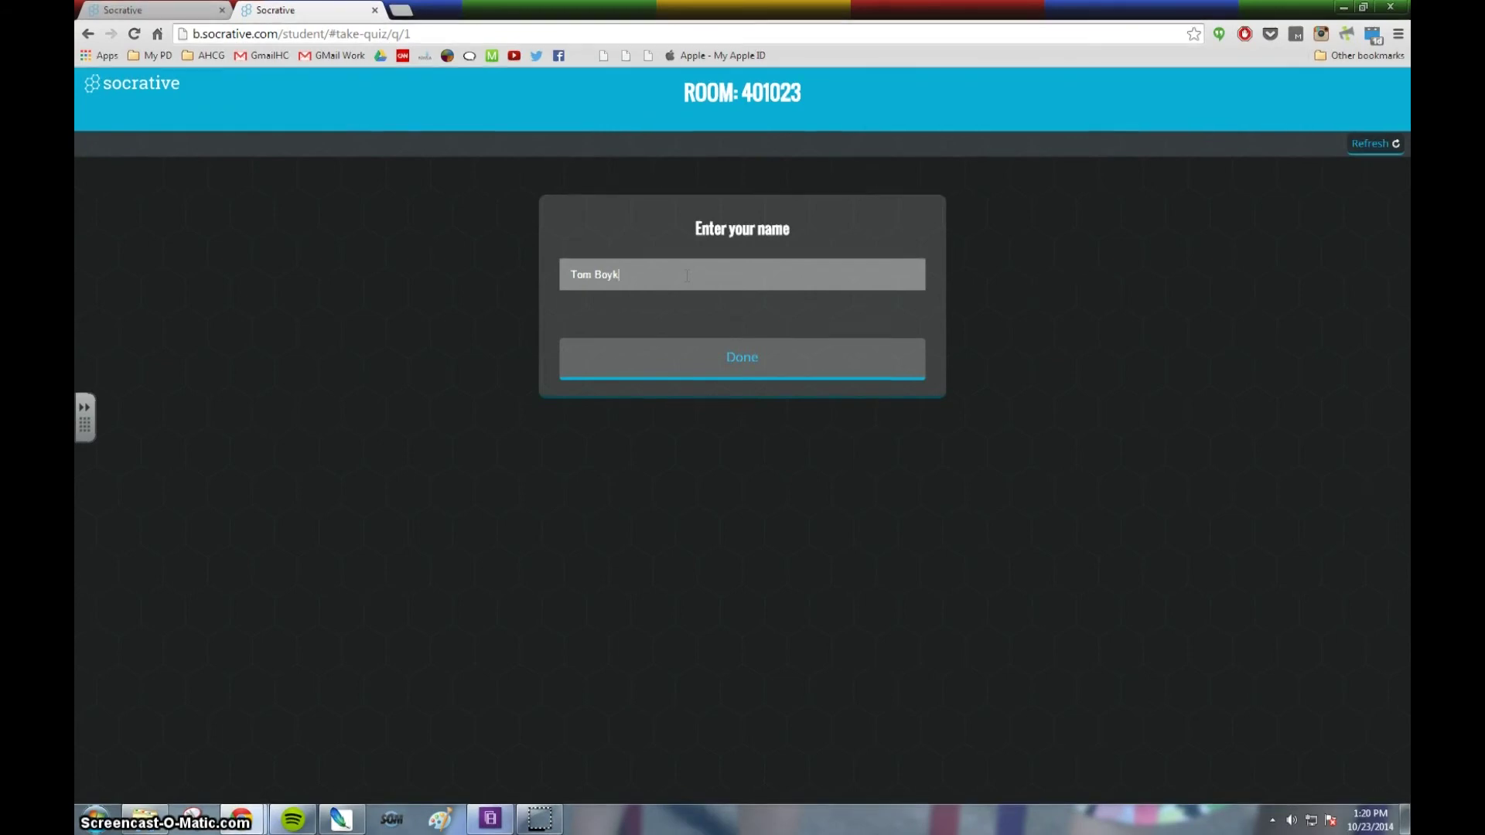
As the student, confirm the name and submit 'A Totally got it' for question 1.
left_click(764, 369)
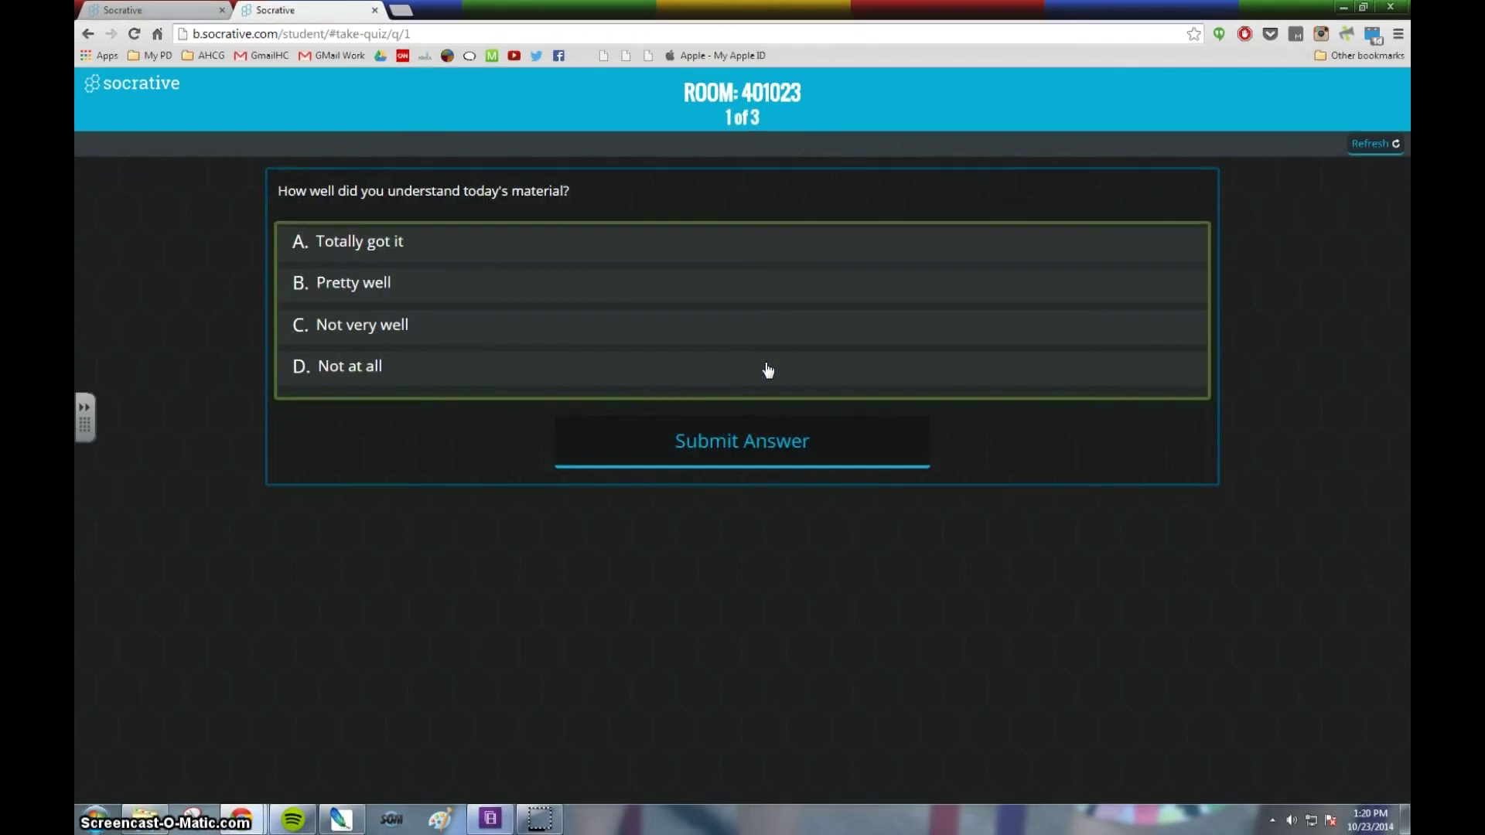
left_click(461, 249)
left_click(773, 444)
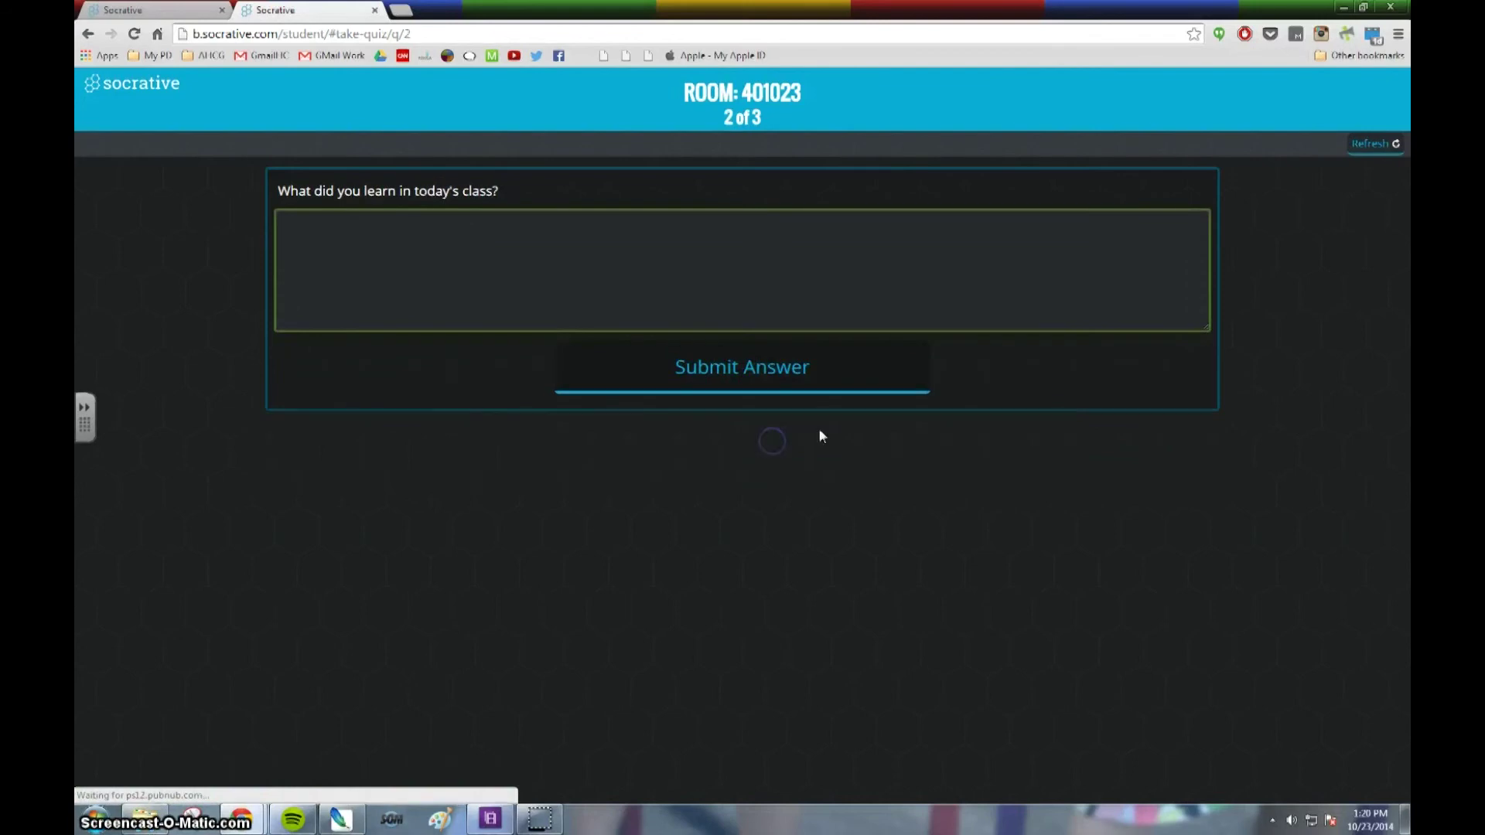
Answer what was learned with 'Socrative is awesome.' and submit it.
left_click(402, 261)
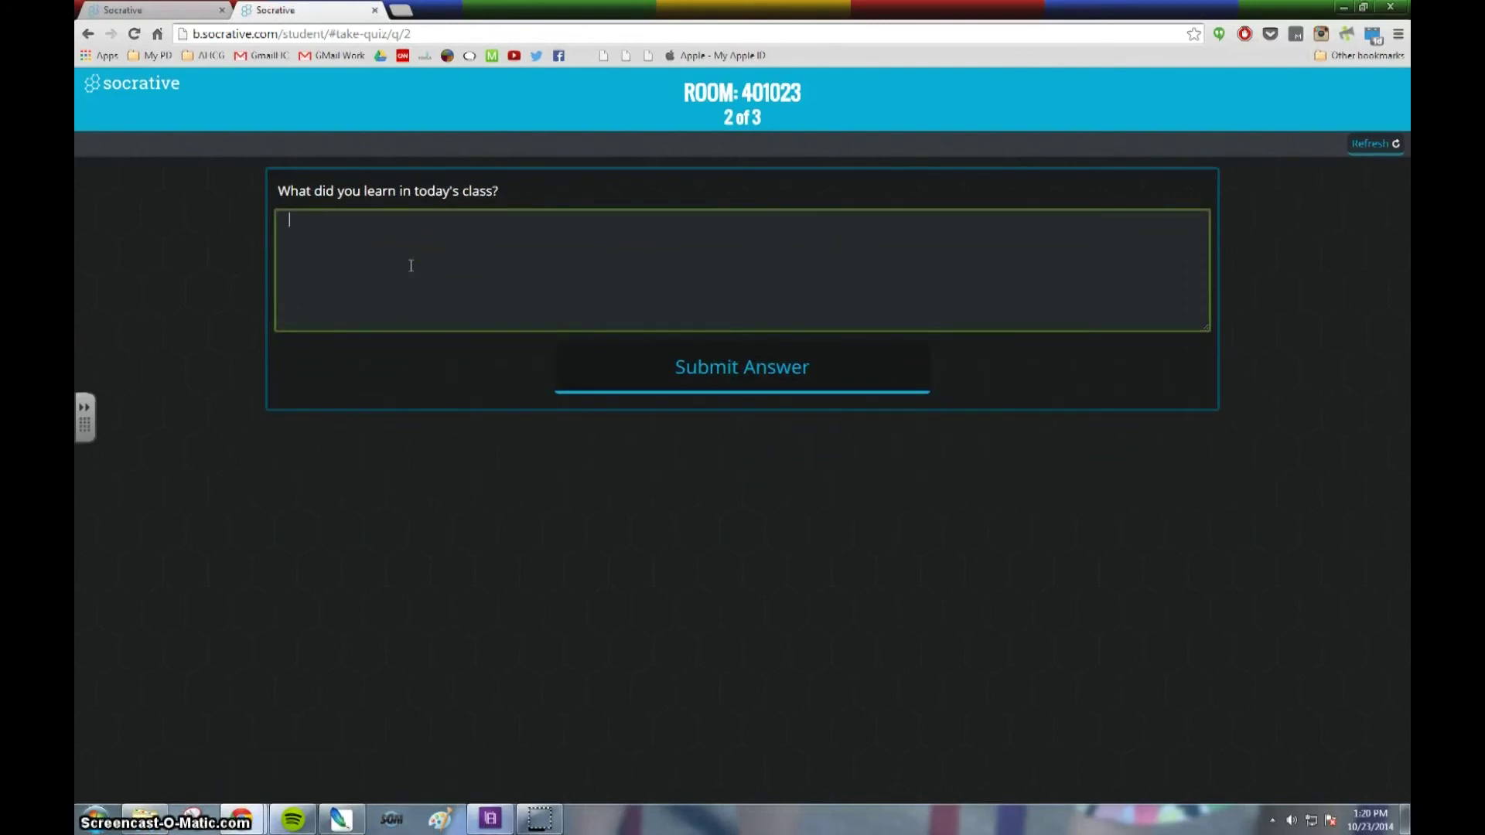
type("Socrative is awesome.")
left_click(583, 303)
left_click(727, 360)
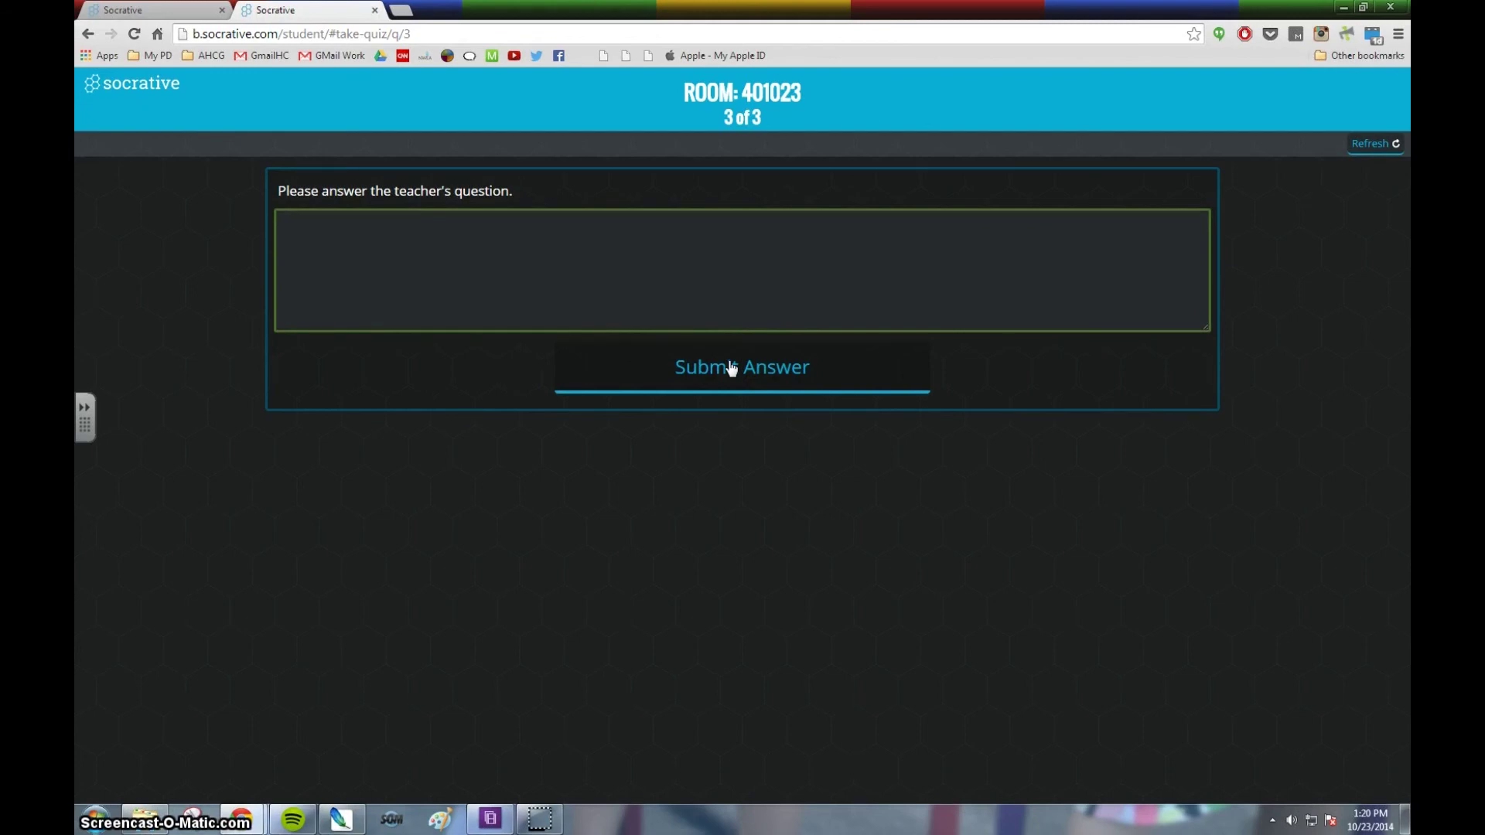
Answer the teacher's question with 'Insert content.' and submit to finish the Exit Ticket.
left_click(699, 288)
type("Insert")
type("content.")
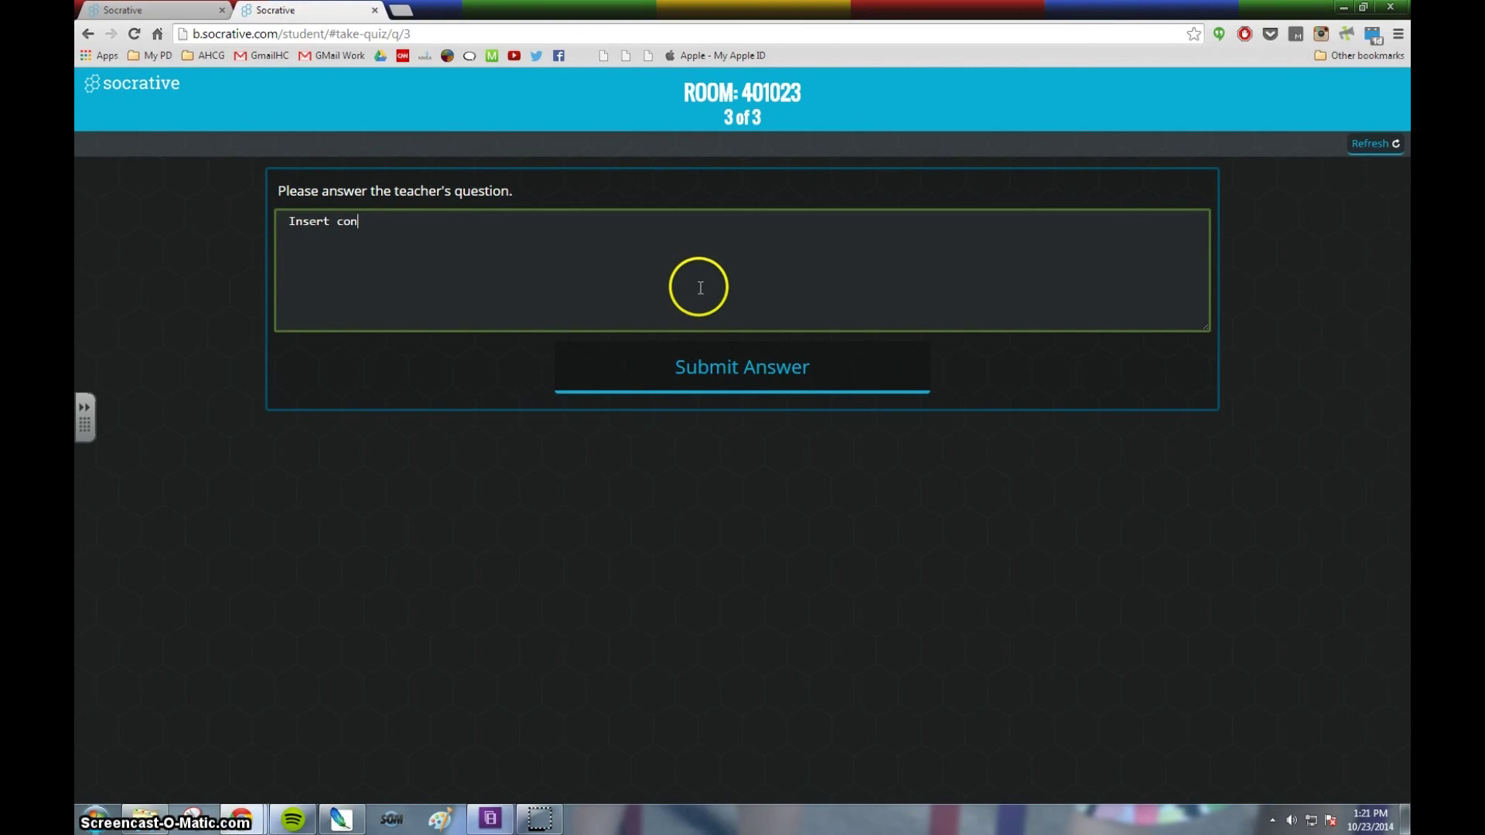
left_click(759, 385)
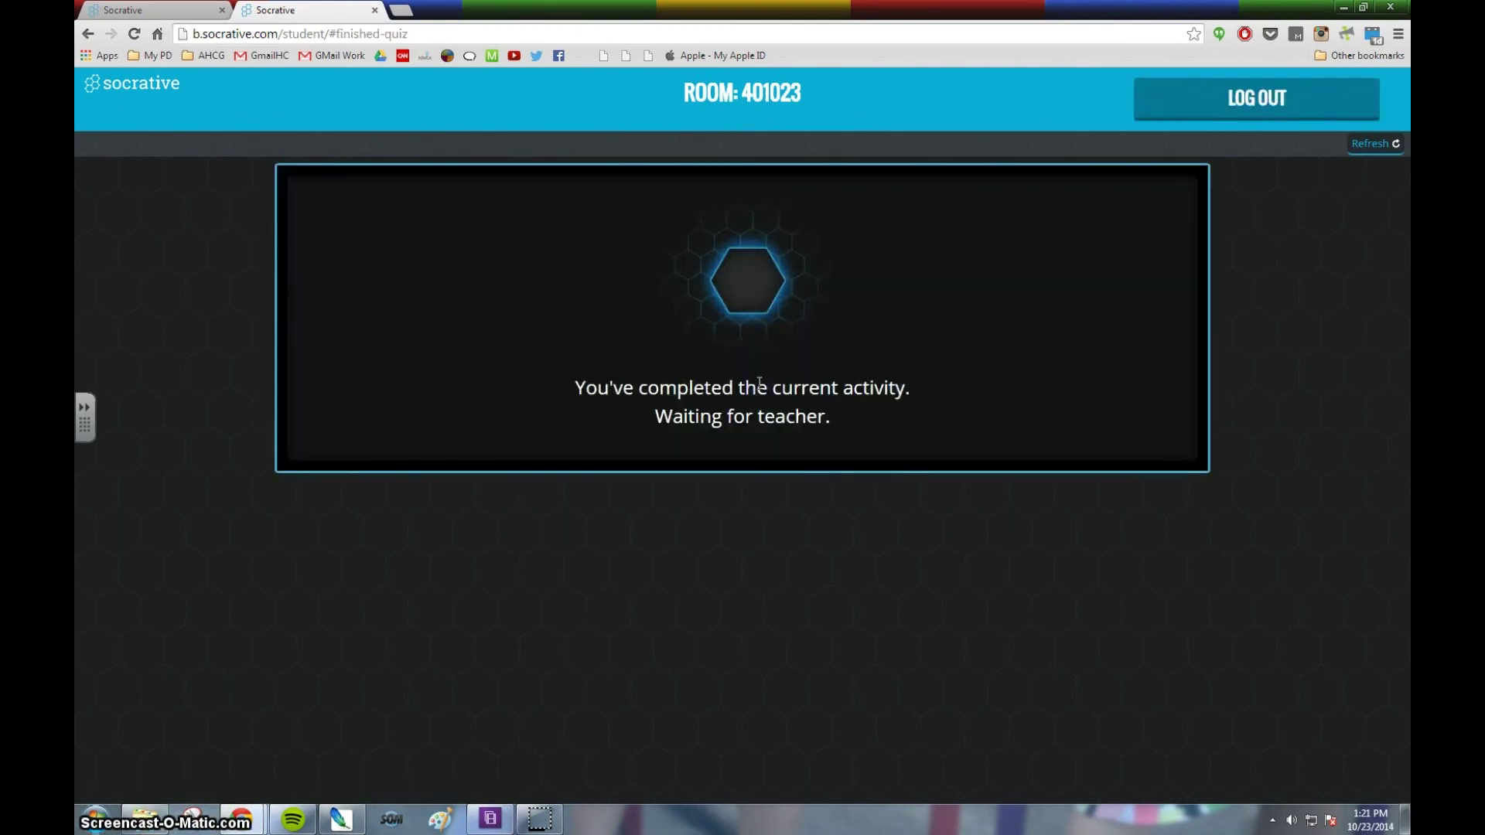